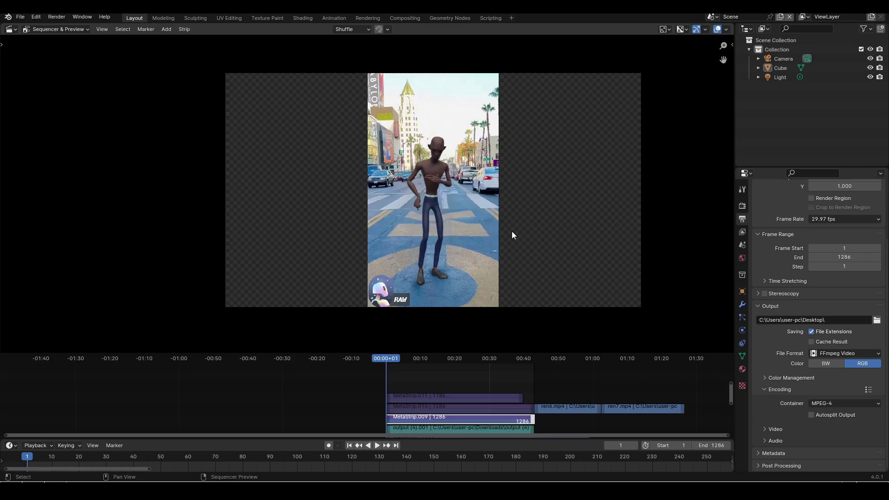
- Frame the character composite in the sequencer preview and play the sequence through to review the captured dance motion
scroll(437, 185, up, 1)
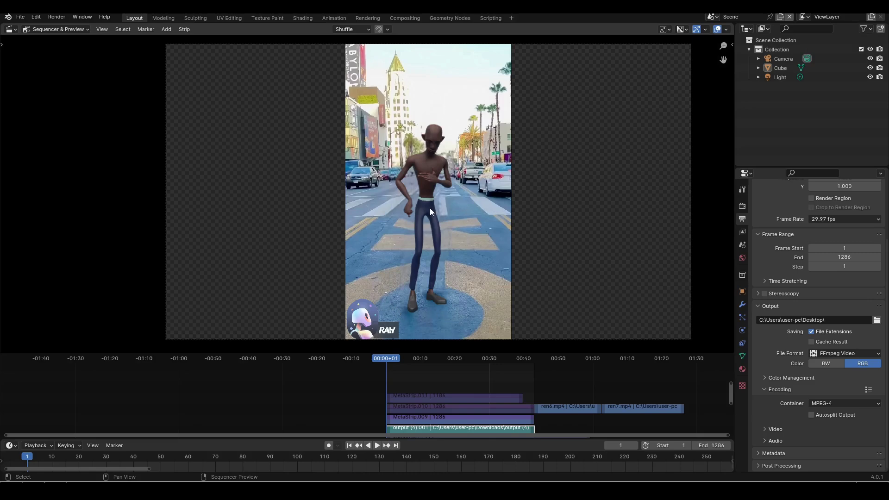
scroll(471, 183, up, 2)
scroll(504, 200, up, 3)
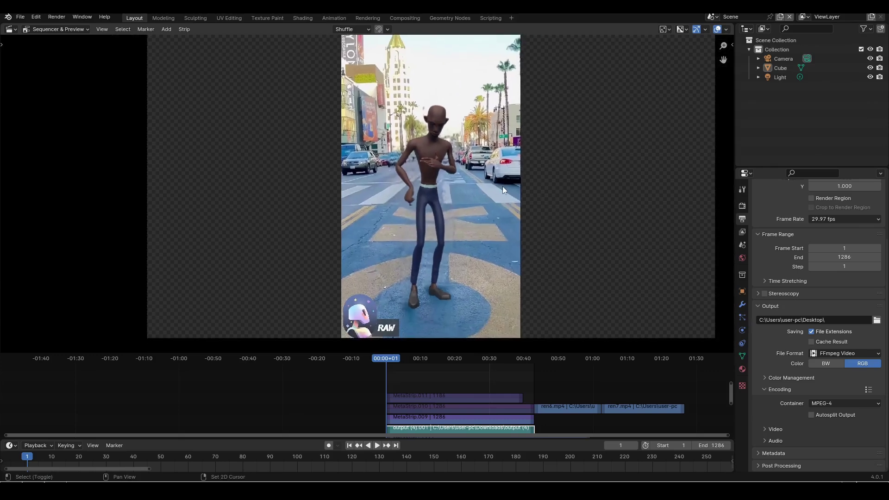
middle_drag(503, 176, 493, 174)
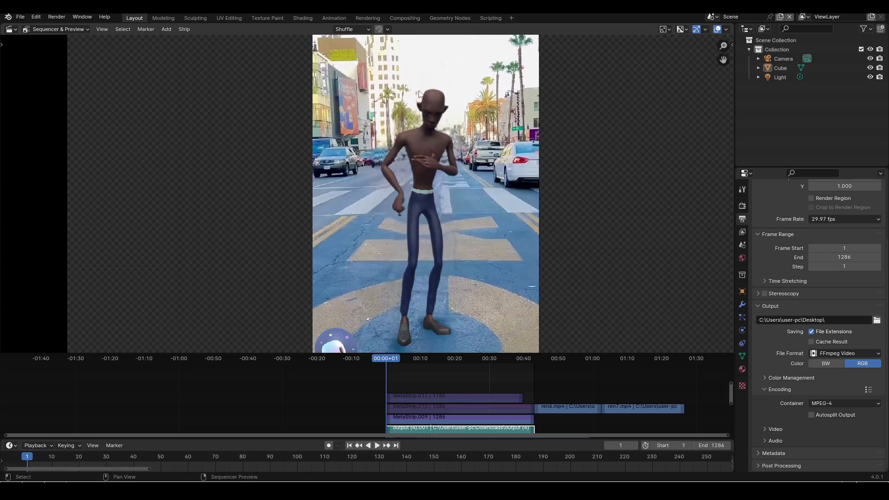
scroll(432, 407, down, 3)
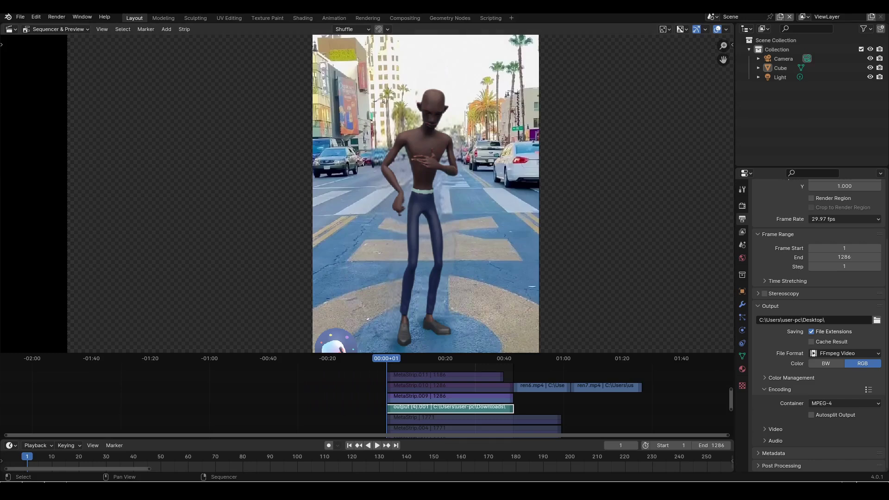
click(376, 446)
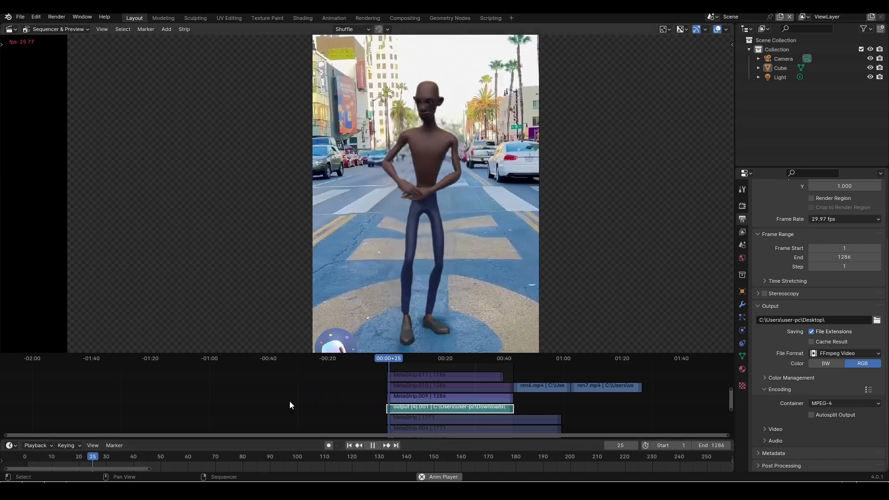
scroll(319, 218, up, 1)
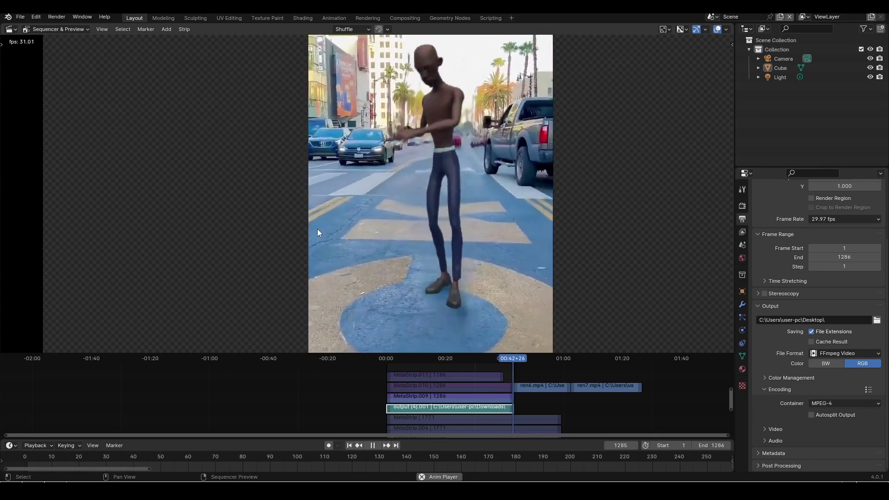
click(374, 446)
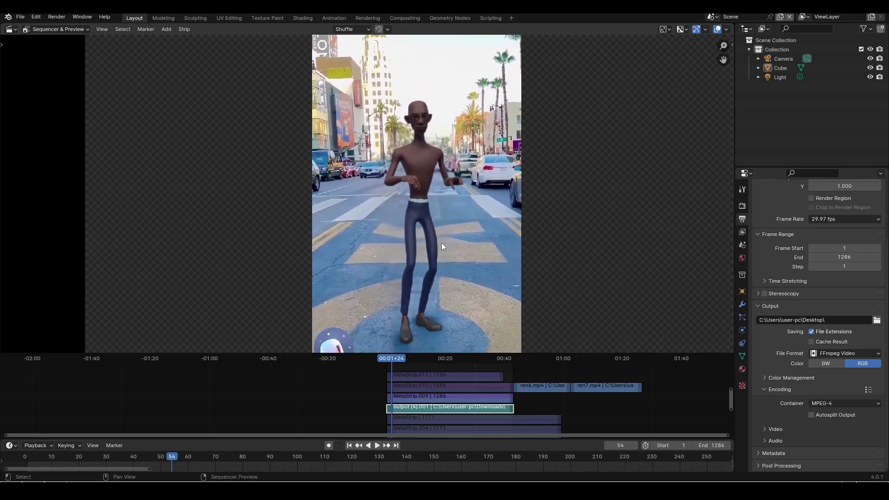
- Unmute MetaStrip.010 and toggle MetaStrip.009 off and on again, showing the original dancer beside the 3D character
click(431, 399)
key(h)
click(432, 389)
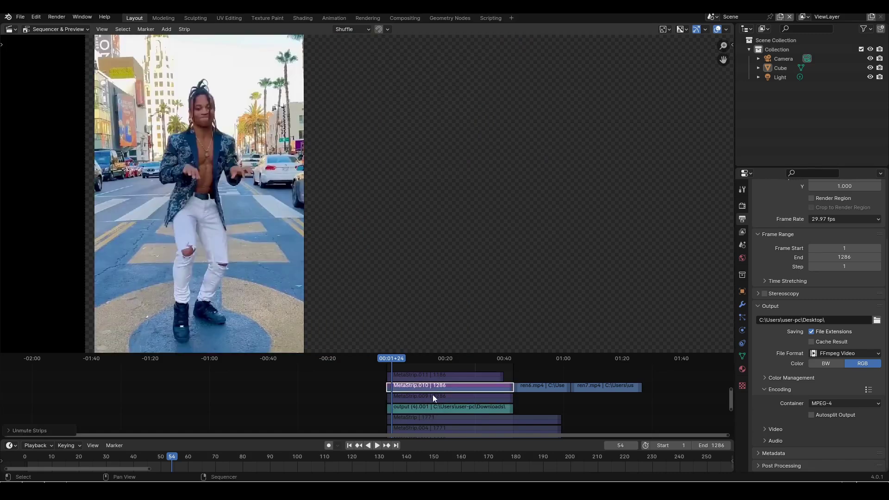
click(435, 397)
key(alt+h)
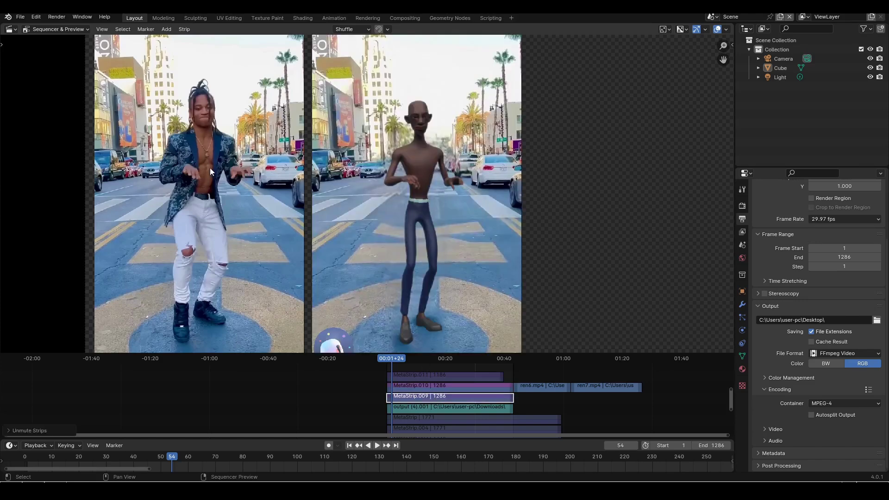
- Frame both videos in the preview and mute the output (4).001 audio strip
scroll(266, 162, up, 1)
middle_drag(272, 158, 342, 154)
scroll(349, 180, down, 1)
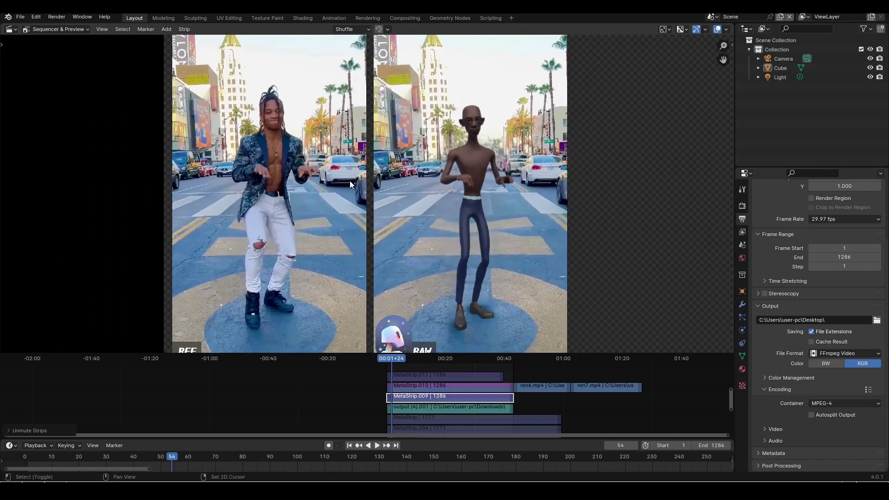
scroll(379, 164, up, 1)
scroll(401, 165, up, 1)
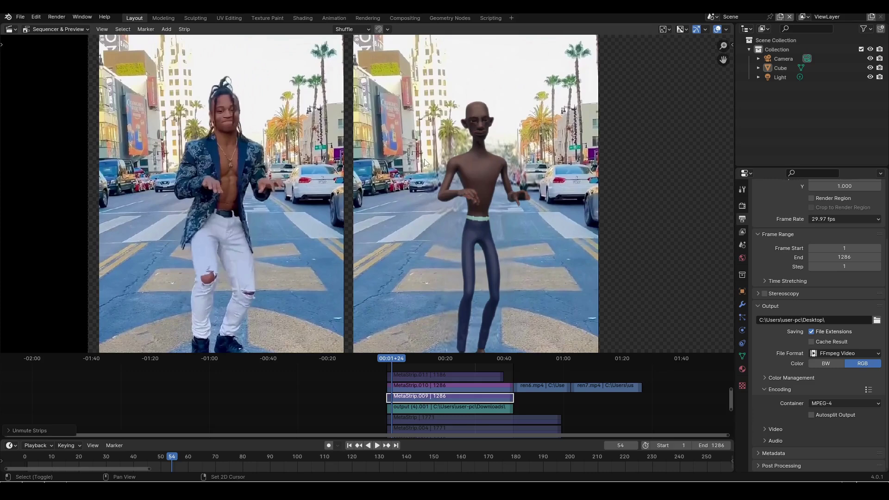
middle_drag(438, 167, 412, 167)
middle_drag(463, 155, 449, 157)
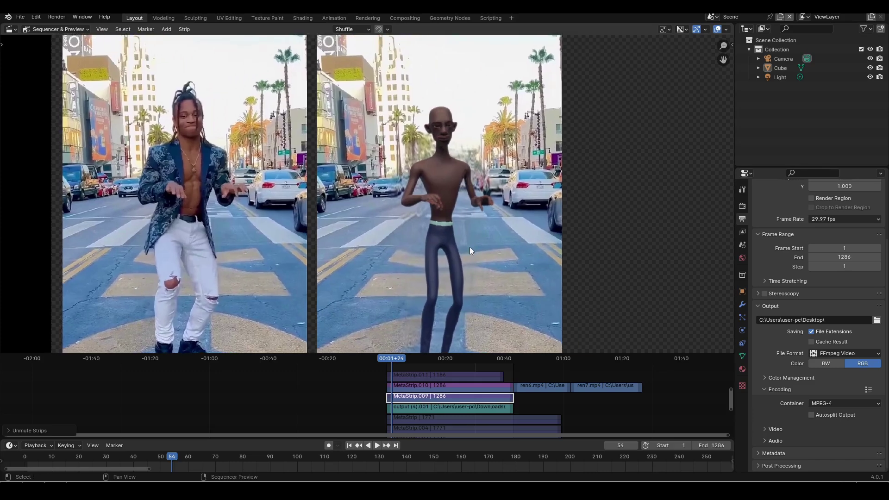
click(427, 410)
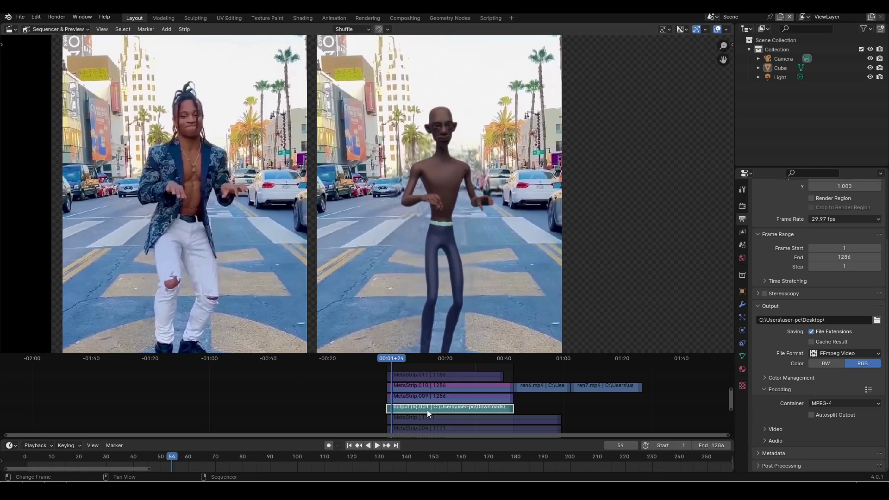
key(h)
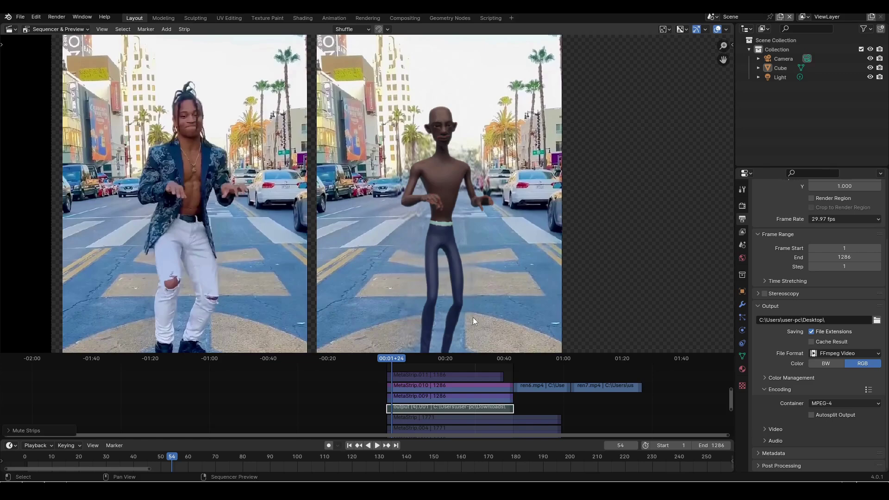
- Play and scrub through the sequence up to about 37 seconds, comparing the character's motion with the original dancer
key(space)
drag(393, 359, 410, 363)
key(space)
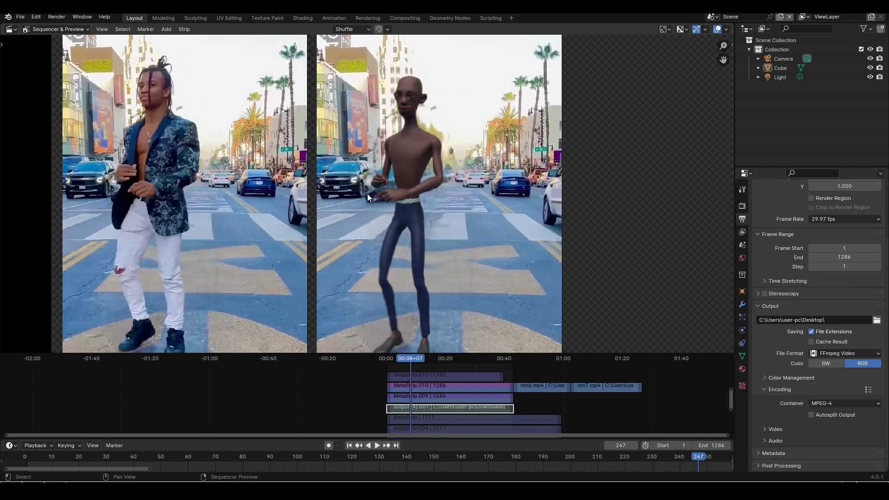
click(417, 360)
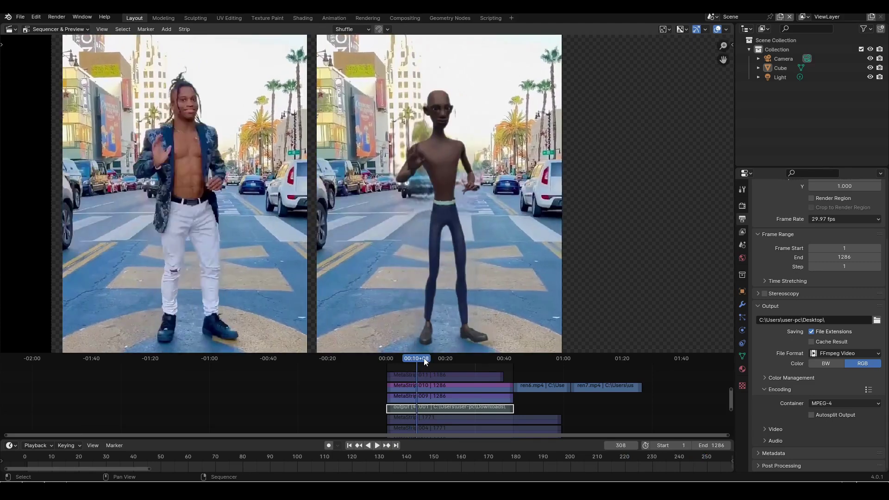
key(space)
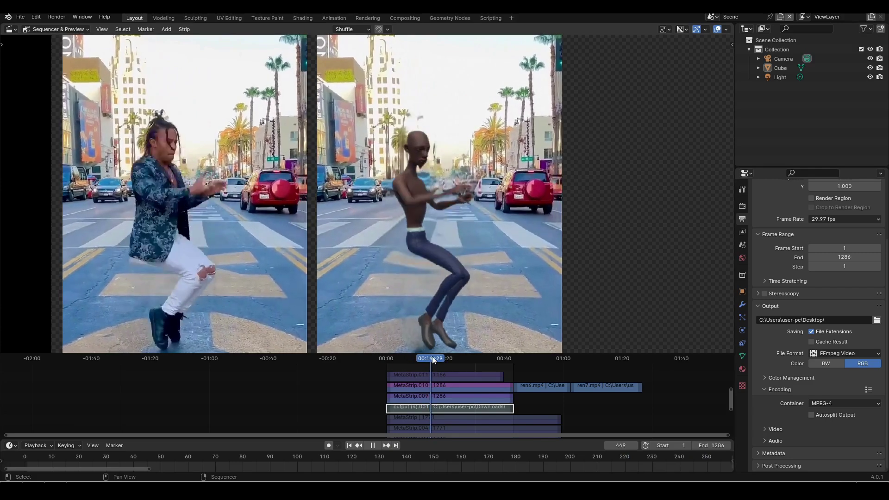
drag(433, 359, 457, 354)
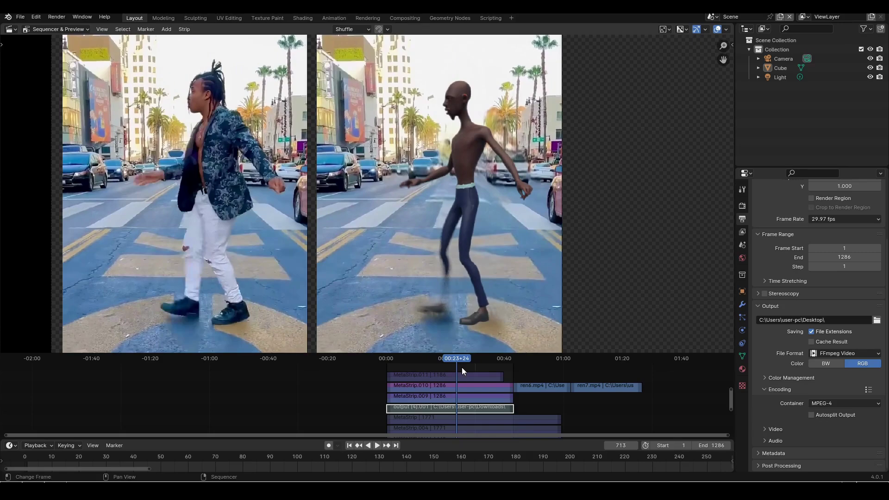
key(space)
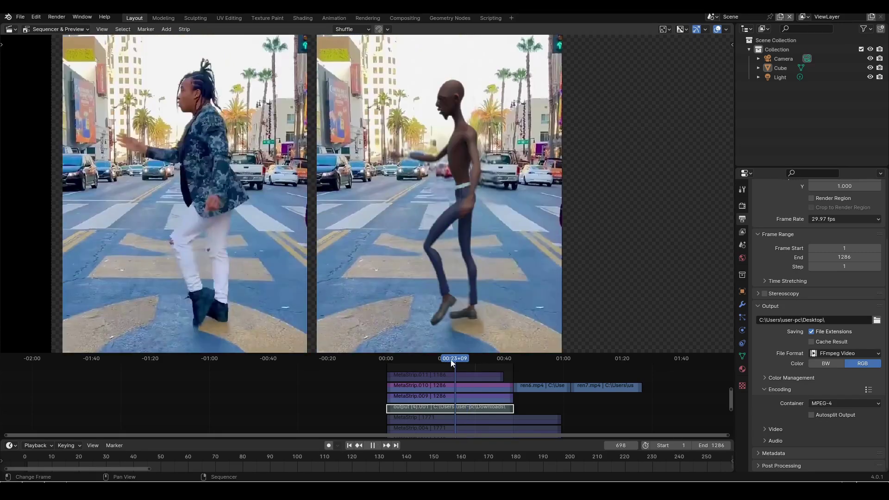
drag(476, 363, 496, 359)
key(space)
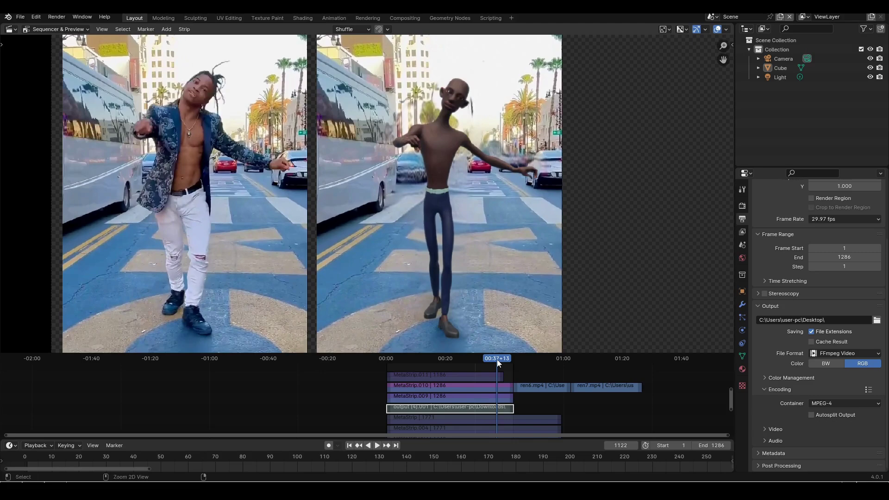
click(499, 359)
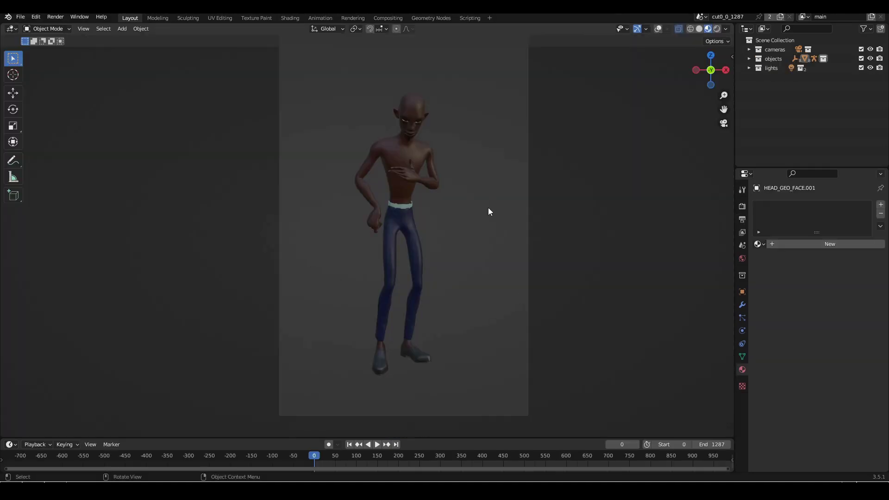
- Turn on the viewport overlays in the cut0_0_1287 character scene so the armature and guides are drawn
scroll(467, 162, up, 1)
scroll(463, 175, down, 1)
scroll(441, 200, up, 1)
scroll(462, 230, down, 1)
click(658, 29)
scroll(379, 180, up, 1)
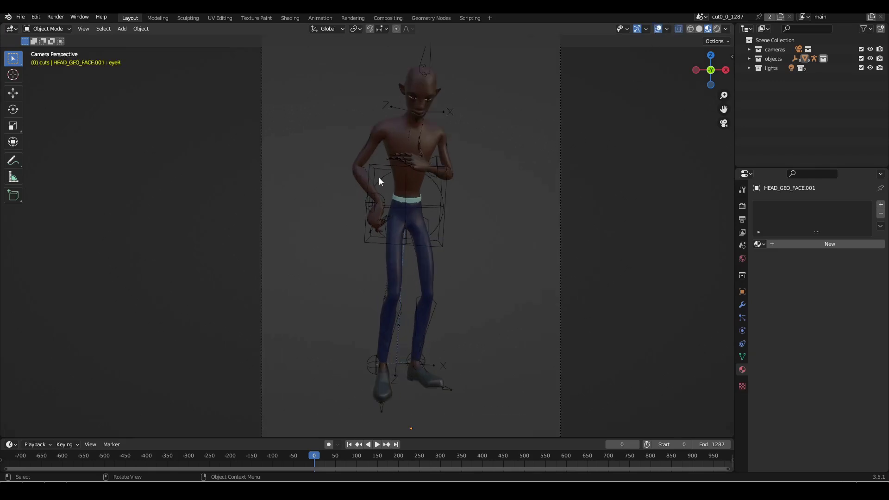
- Switch the character's body armature to Pose Mode and select the HeadTop_End bone above the head
scroll(425, 93, down, 1)
click(422, 92)
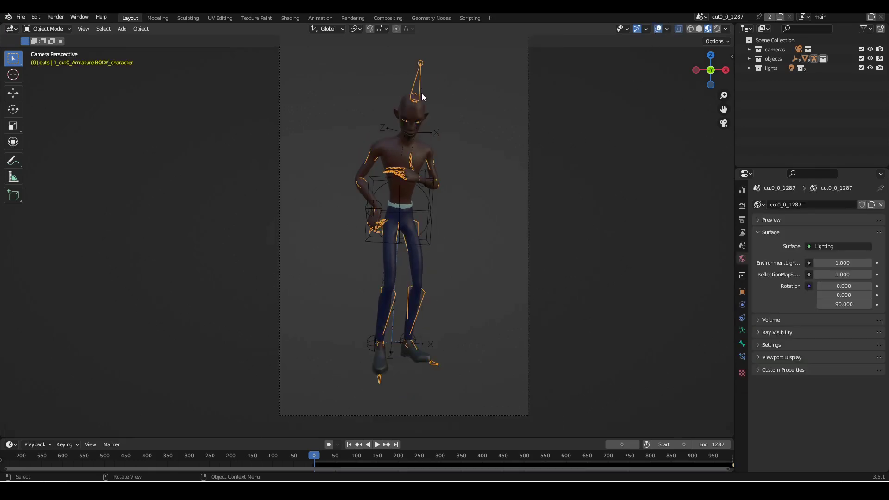
key(ctrl+Tab)
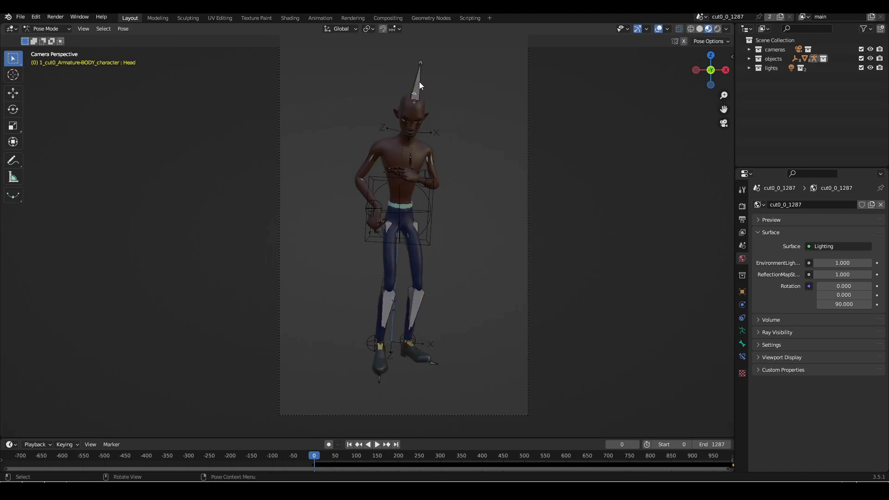
click(420, 83)
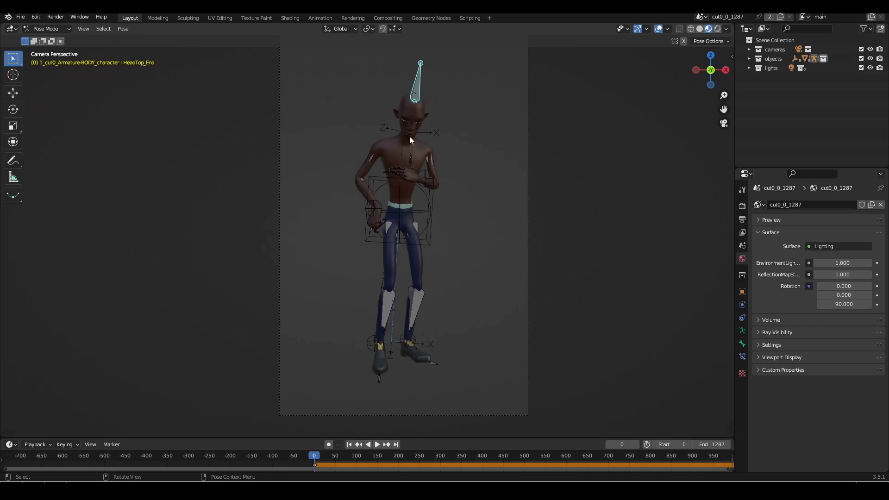
- Scrub from frame 52 and play the animation, examining the arm and finger motion up close from an angled view
scroll(410, 137, up, 1)
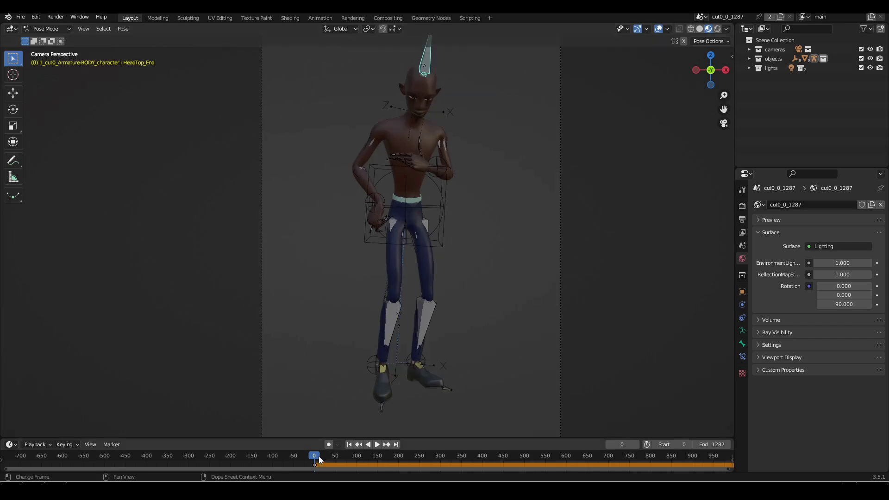
drag(319, 459, 334, 459)
scroll(509, 231, up, 2)
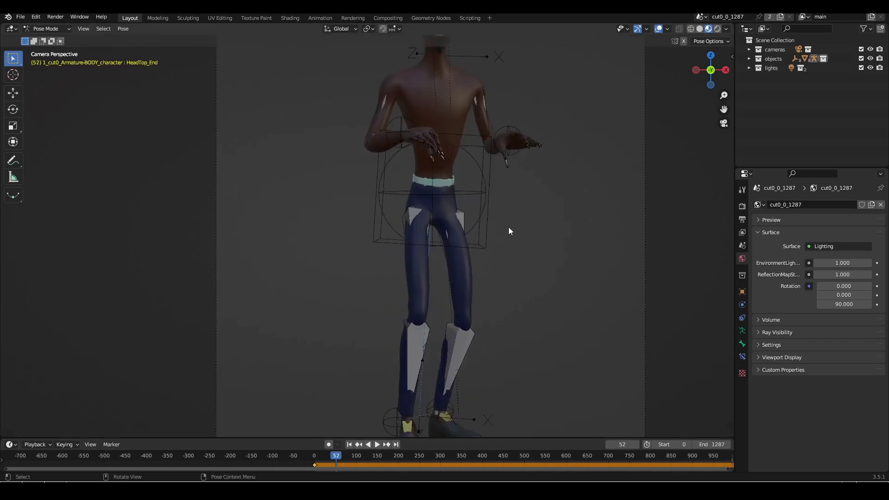
middle_drag(509, 231, 423, 252)
middle_drag(412, 210, 408, 274)
scroll(419, 244, up, 5)
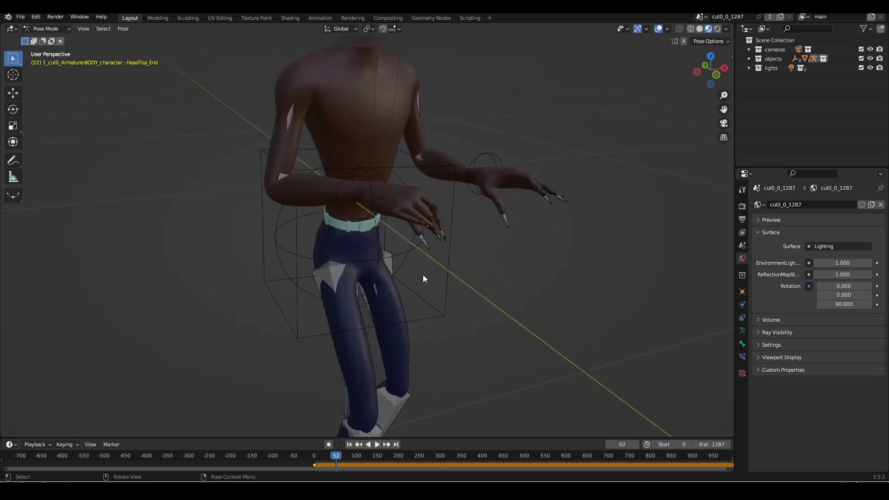
key(space)
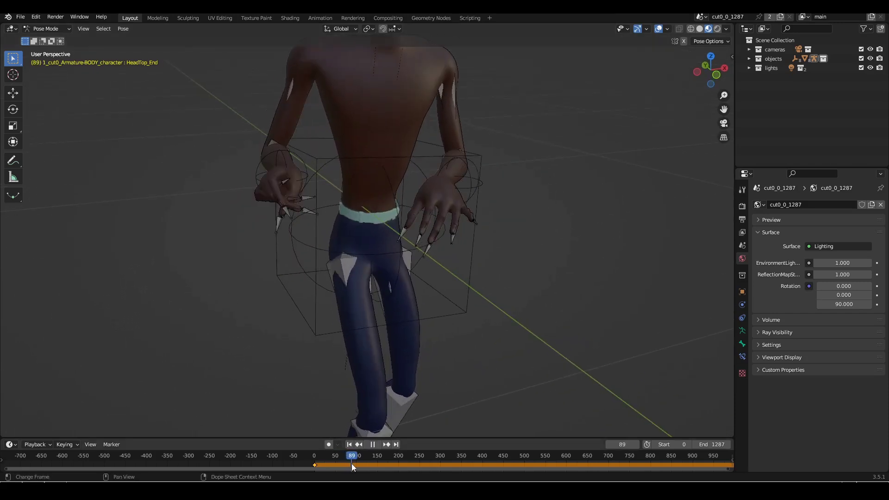
key(space)
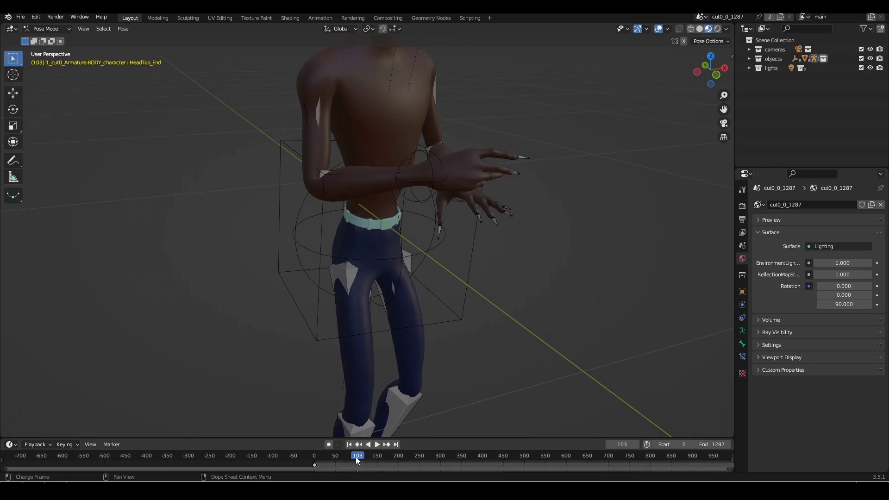
drag(356, 457, 394, 458)
mouse_move(458, 231)
middle_down()
mouse_move(464, 221)
mouse_move(458, 230)
mouse_move(477, 240)
mouse_move(446, 238)
mouse_move(479, 215)
mouse_move(485, 223)
mouse_move(458, 232)
middle_up()
- Move to frame 381 and examine the character's full-body pose from the side and front
drag(396, 463, 474, 464)
scroll(419, 311, down, 5)
scroll(431, 328, up, 1)
key(space)
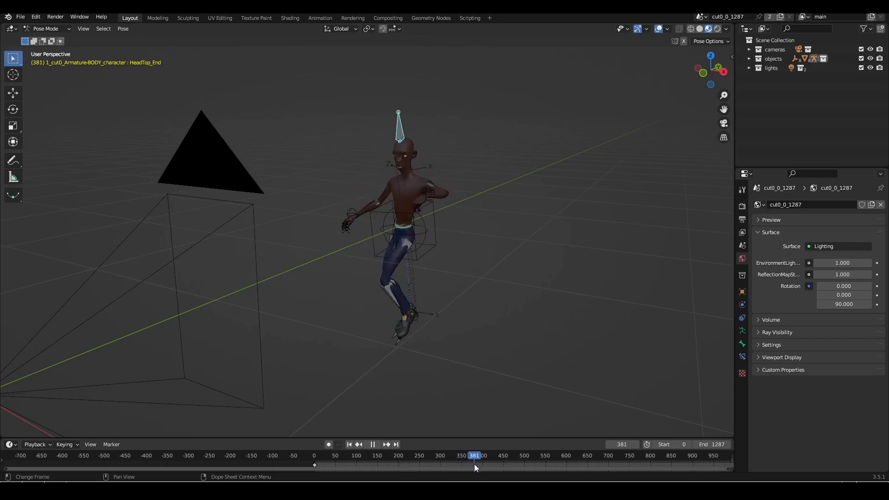
key(space)
middle_drag(448, 355, 484, 354)
scroll(465, 302, up, 4)
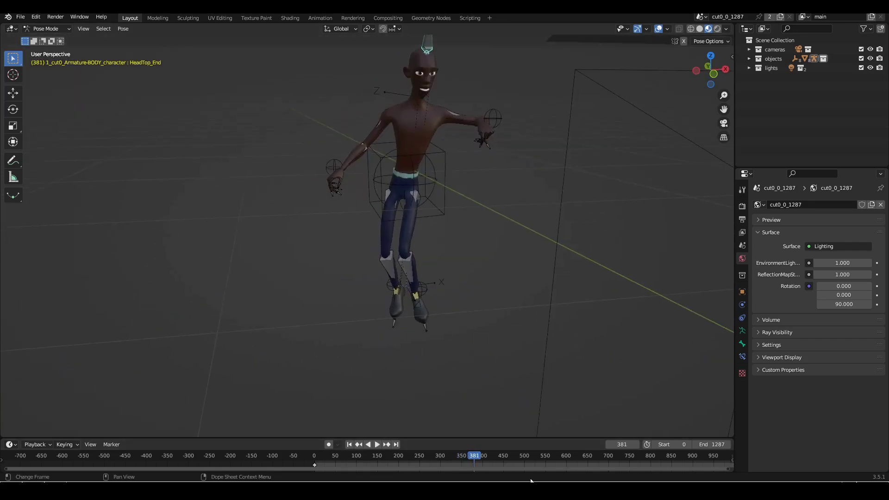
- Go to frame 421, examine the legs and feet up close, and check the pose through the scene camera
drag(480, 456, 490, 457)
middle_drag(473, 420, 403, 321)
scroll(448, 291, up, 4)
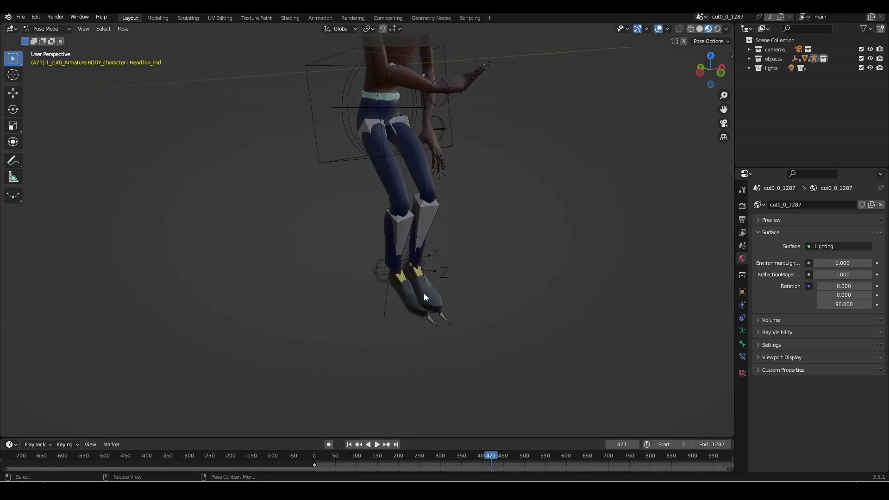
scroll(458, 290, down, 5)
middle_drag(458, 289, 486, 227)
key(KP_0)
scroll(485, 218, up, 3)
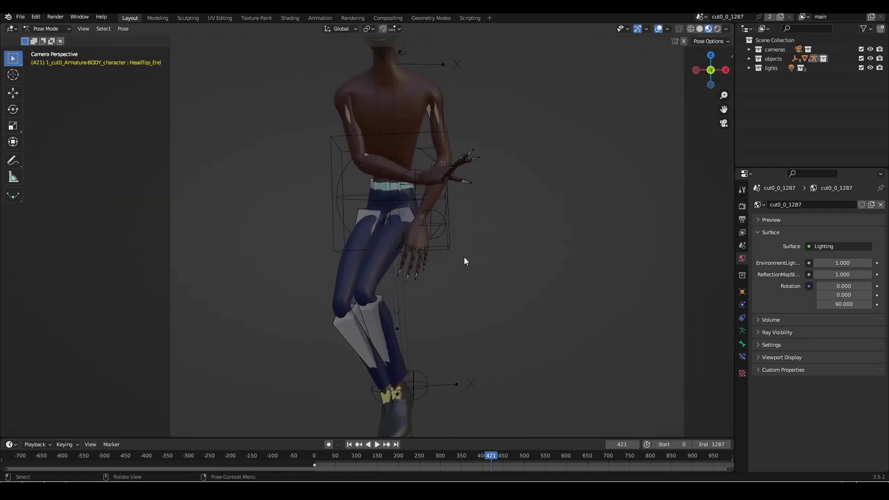
scroll(464, 257, down, 5)
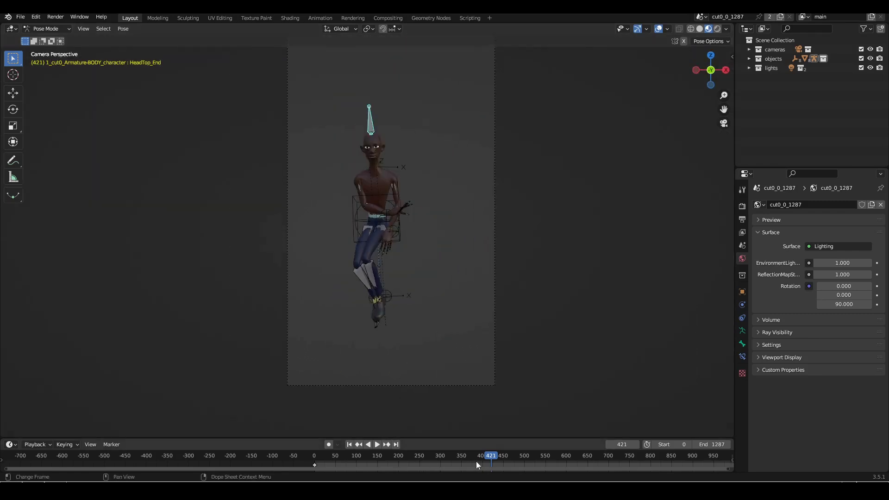
- Move the animation to frame 568 and examine the character's raised-arm pose from the side and the front
scroll(423, 293, up, 3)
key(space)
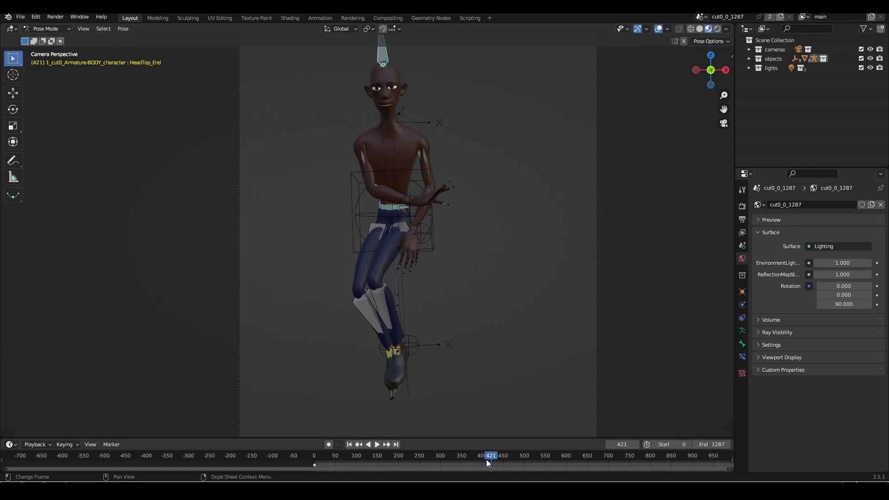
drag(492, 457, 553, 457)
key(space)
scroll(499, 292, down, 3)
middle_drag(499, 291, 449, 294)
scroll(407, 272, down, 3)
scroll(425, 207, up, 5)
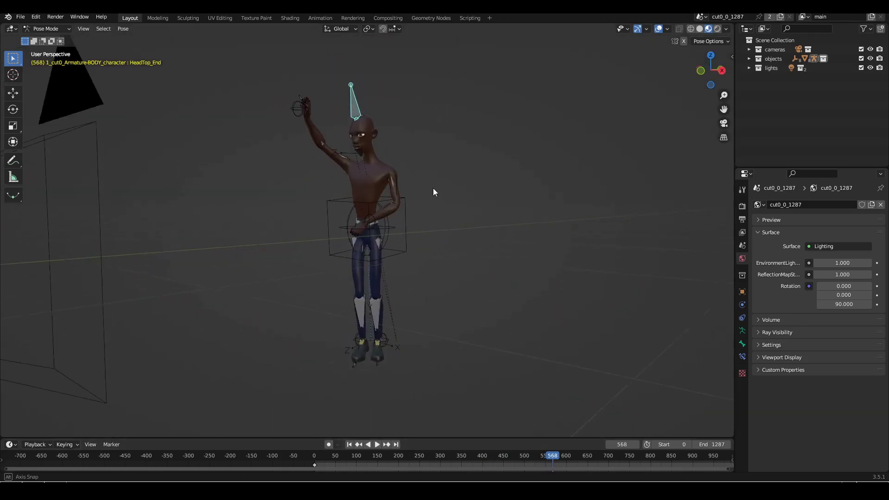
middle_drag(435, 193, 354, 224)
scroll(380, 220, up, 3)
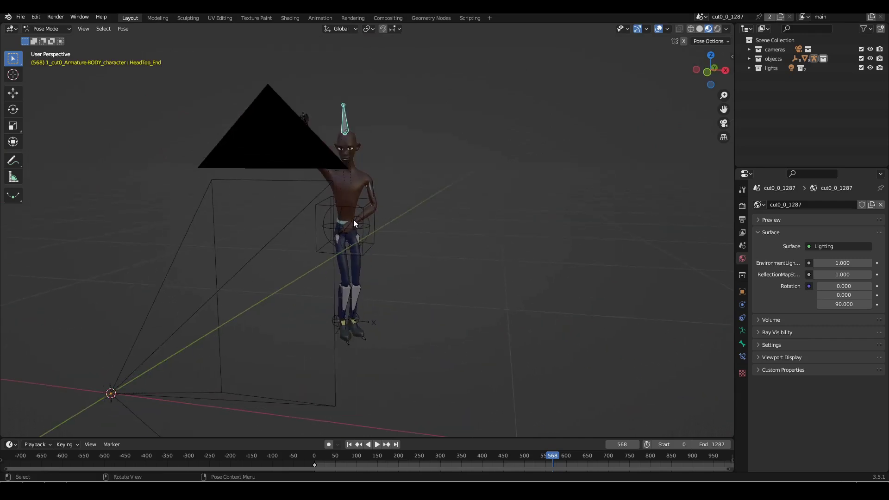
middle_drag(396, 180, 348, 180)
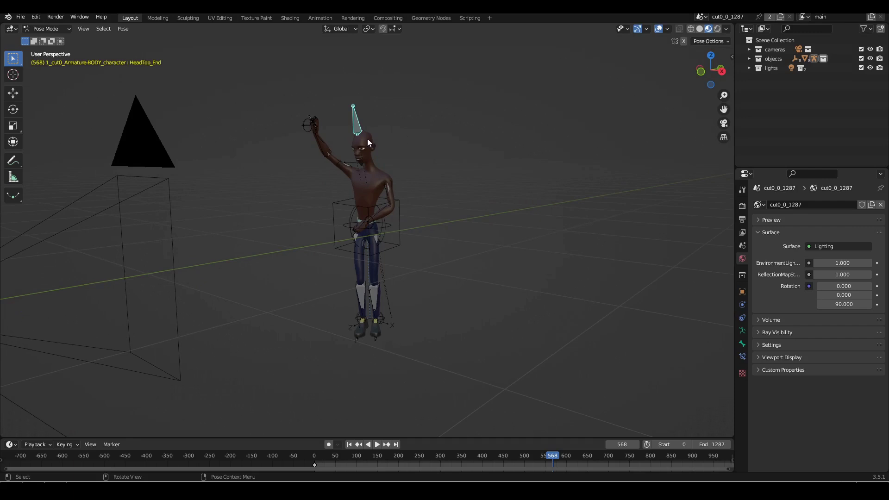
middle_drag(408, 225, 387, 237)
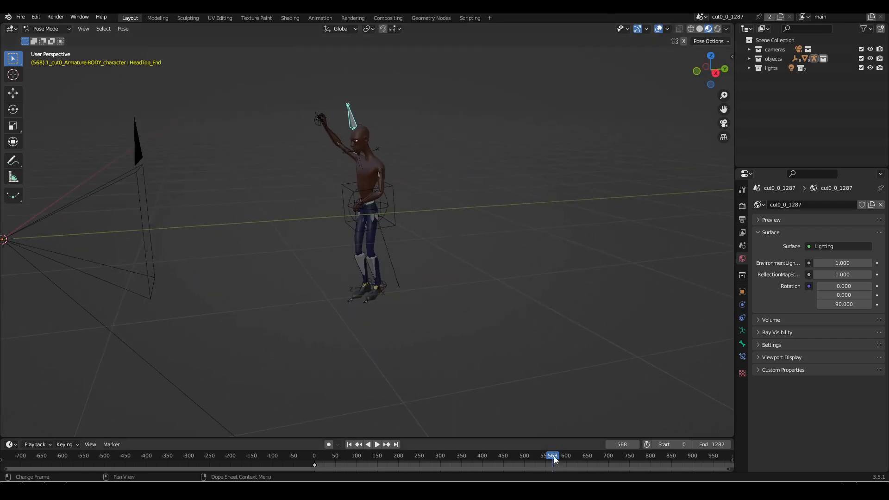
- Go to frame 619 and check the character's turned pose from the side and from behind and above
drag(554, 457, 573, 457)
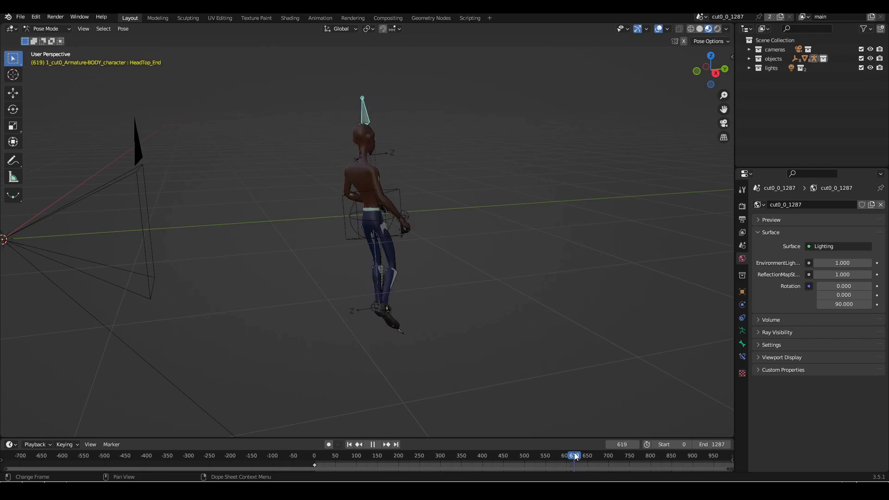
key(space)
middle_drag(487, 392, 411, 286)
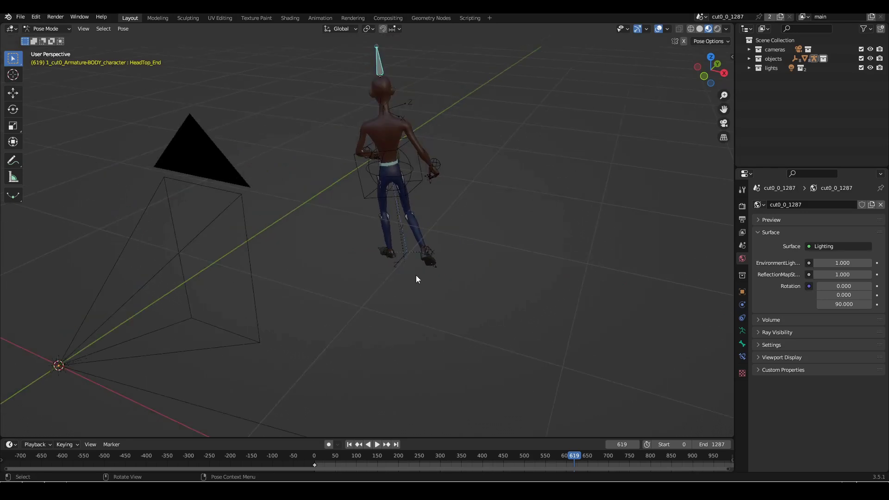
mouse_move(423, 264)
middle_down()
mouse_move(437, 287)
mouse_move(419, 277)
mouse_move(429, 293)
mouse_move(427, 257)
middle_up()
- Scrub to frame 907 and examine the wide-legged pose from the front and through the scene camera
drag(574, 457, 695, 473)
middle_drag(563, 366, 441, 207)
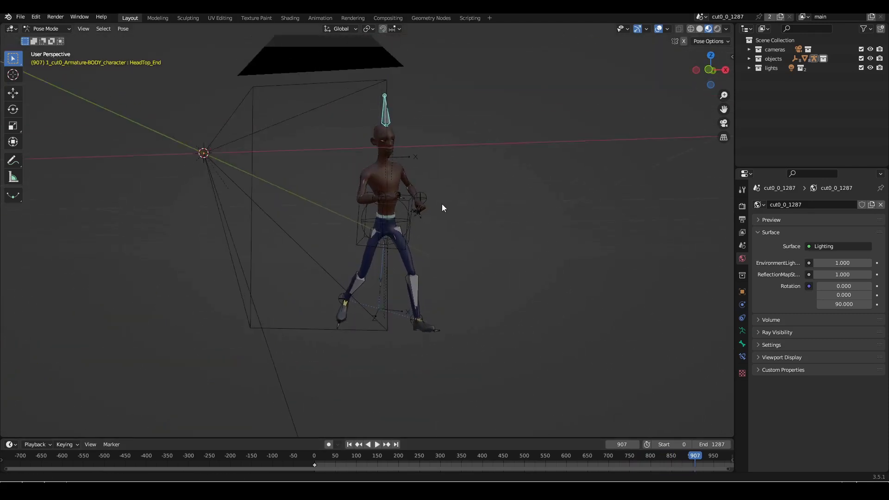
scroll(445, 208, up, 4)
key(KP_0)
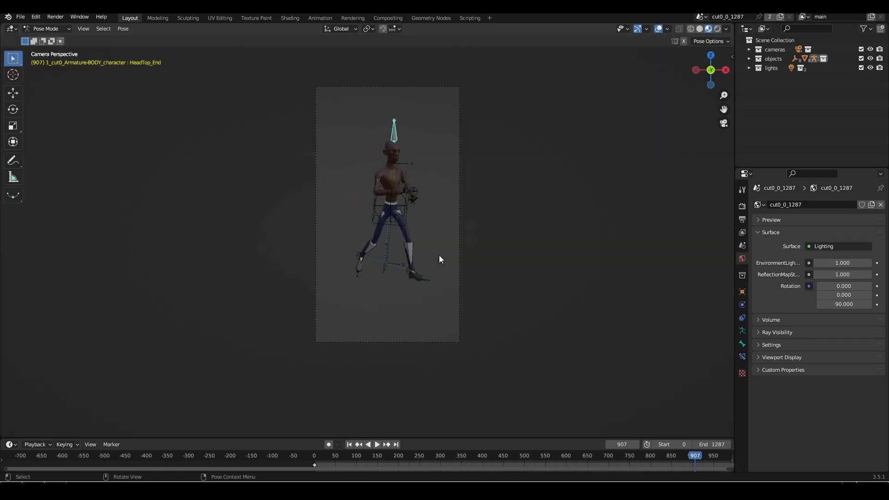
key(Home)
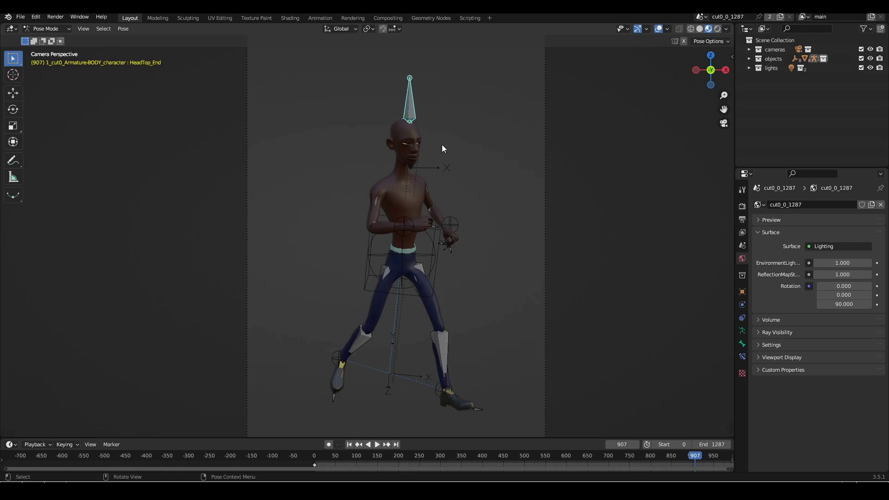
middle_drag(442, 145, 477, 225)
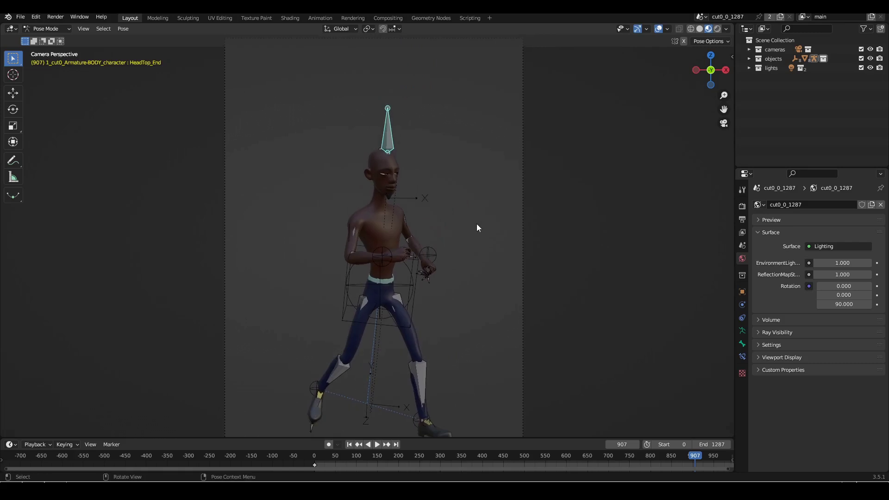
scroll(479, 217, up, 2)
shift+scroll(509, 192, down, 2)
- Show the Mixamo Control Rig options beside the character and reframe the camera view on the figure
key(n)
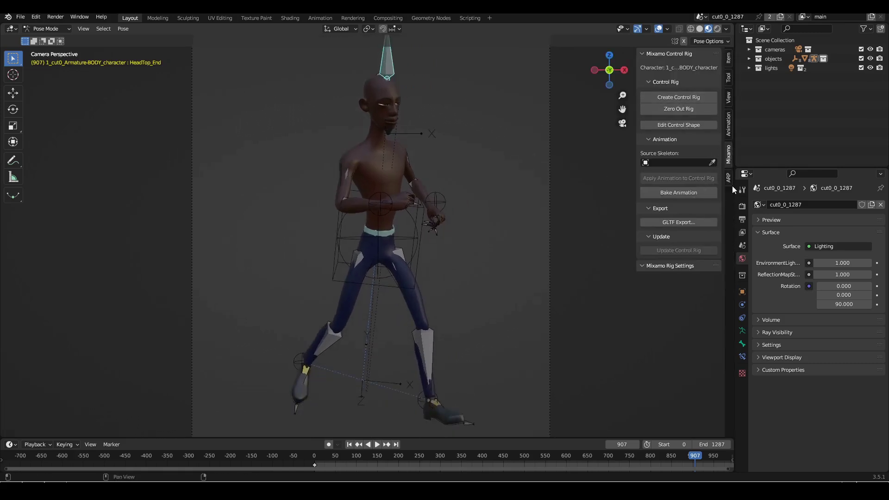
scroll(476, 180, up, 3)
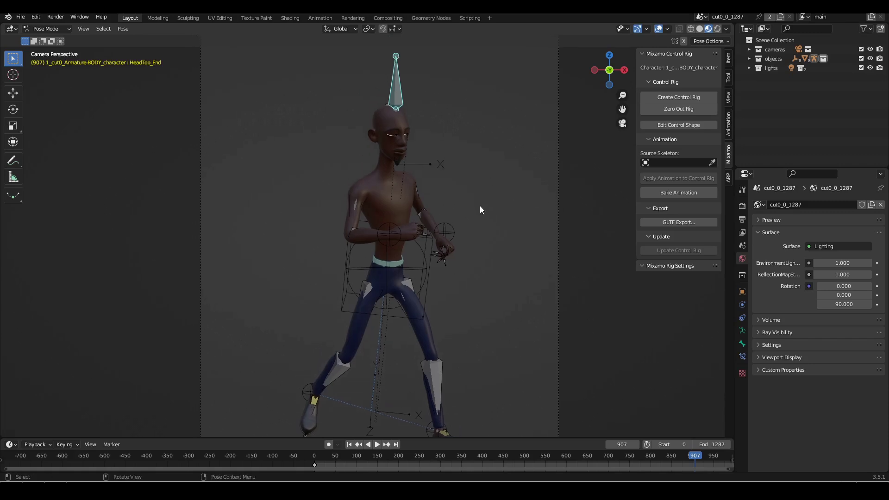
shift+scroll(480, 205, up, 1)
key(Home)
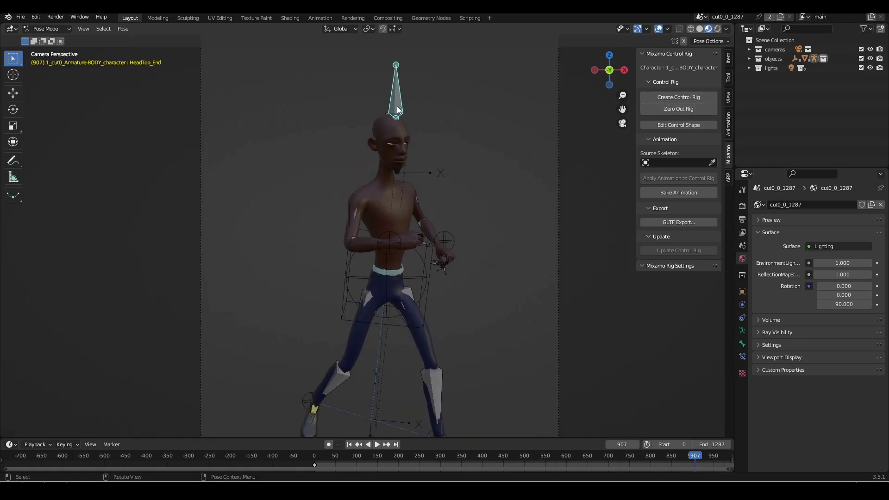
scroll(423, 246, down, 2)
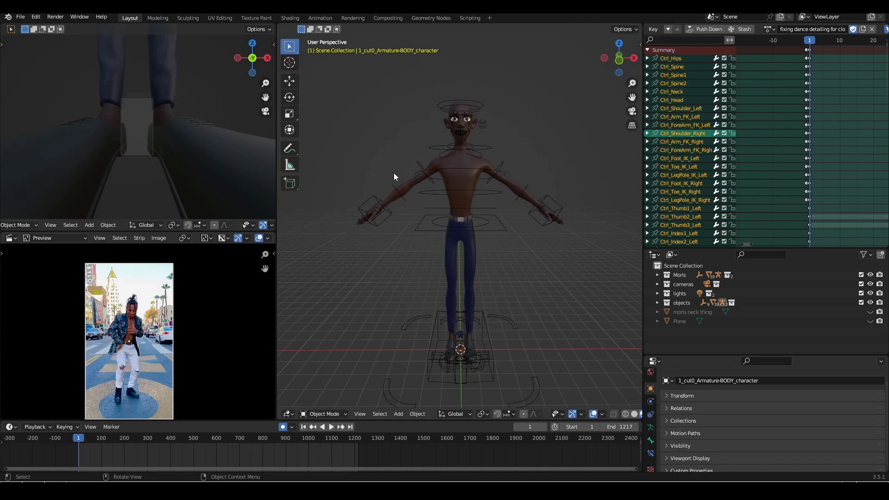
- Select the body armature in the control-rigged scene and examine its control shapes on the upper body
scroll(529, 121, up, 5)
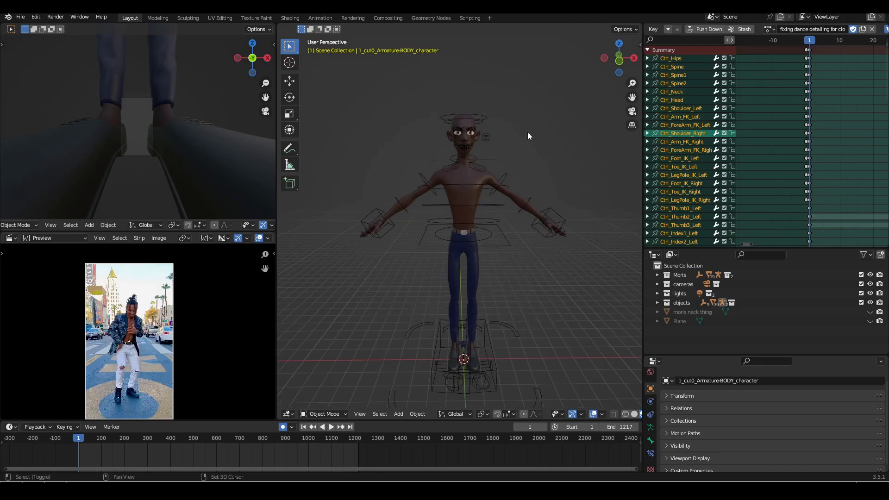
scroll(531, 139, down, 5)
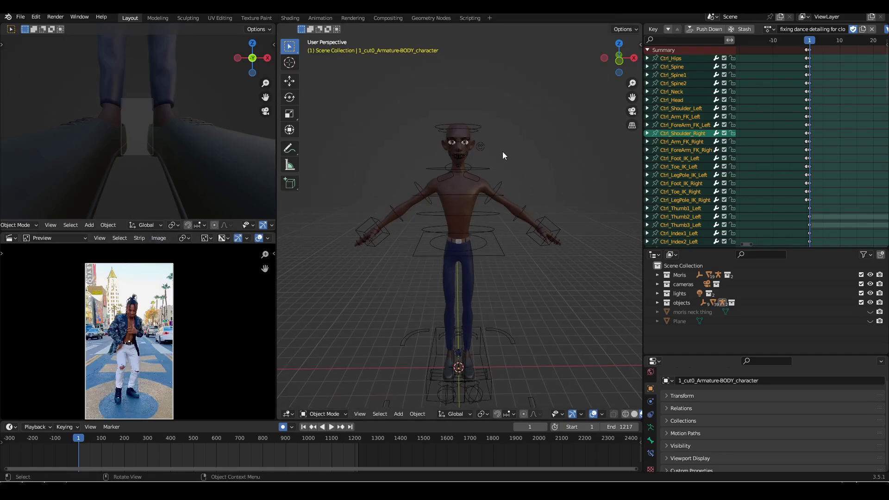
scroll(502, 139, up, 4)
click(502, 125)
scroll(504, 138, down, 4)
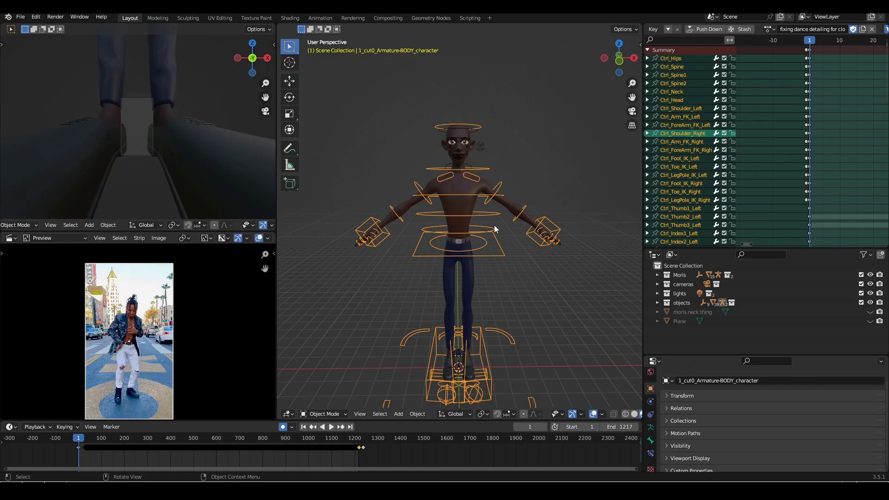
scroll(518, 191, up, 3)
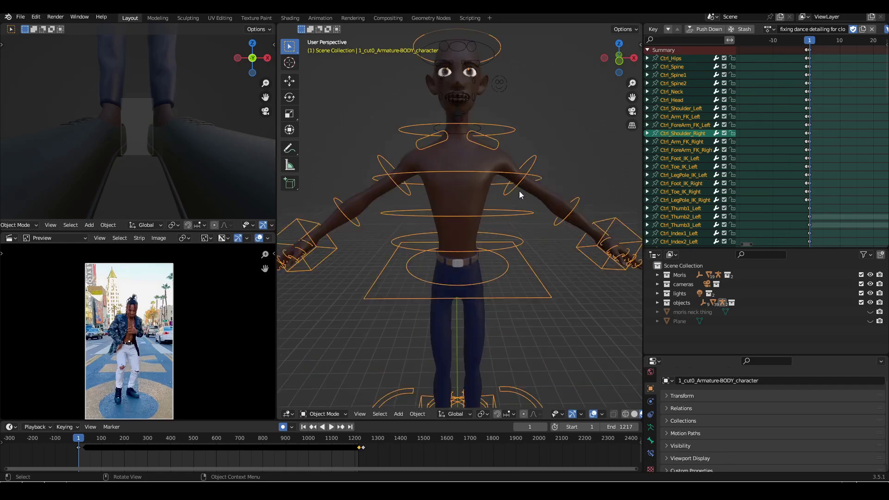
middle_drag(514, 183, 514, 182)
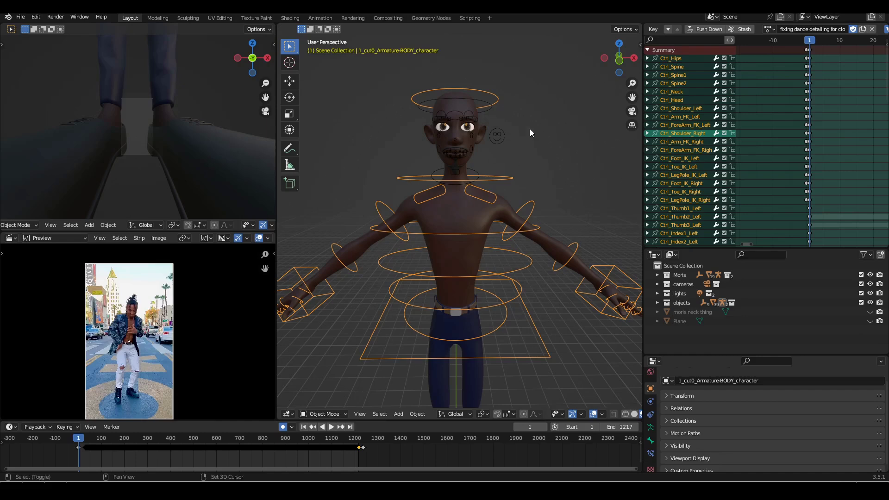
middle_drag(530, 129, 531, 150)
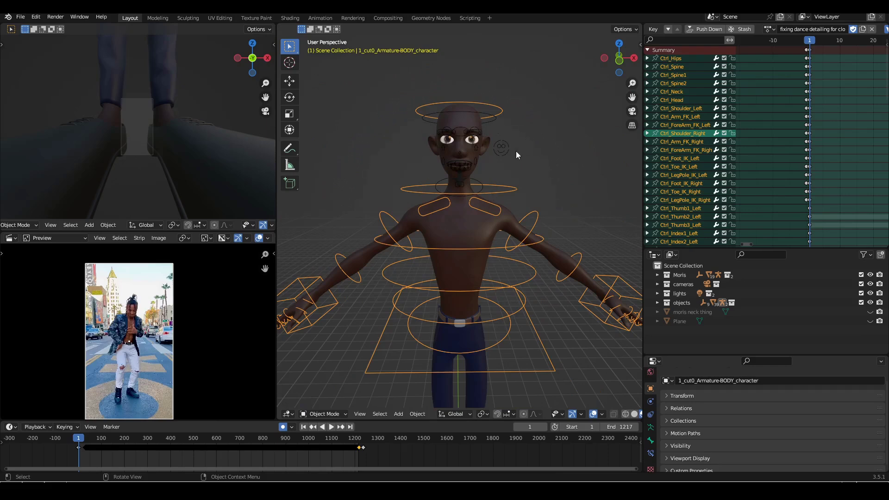
- Select the body mesh, the face rig and the head mesh in turn to compare the character's separate parts
click(468, 226)
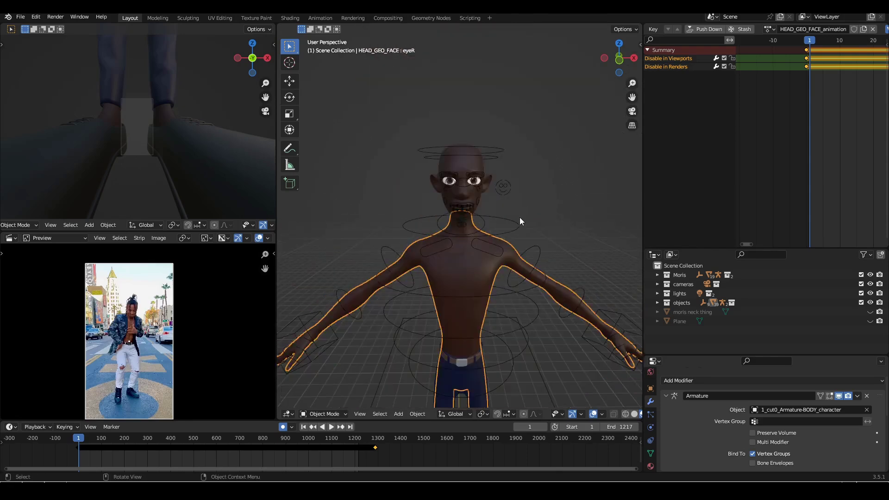
click(481, 222)
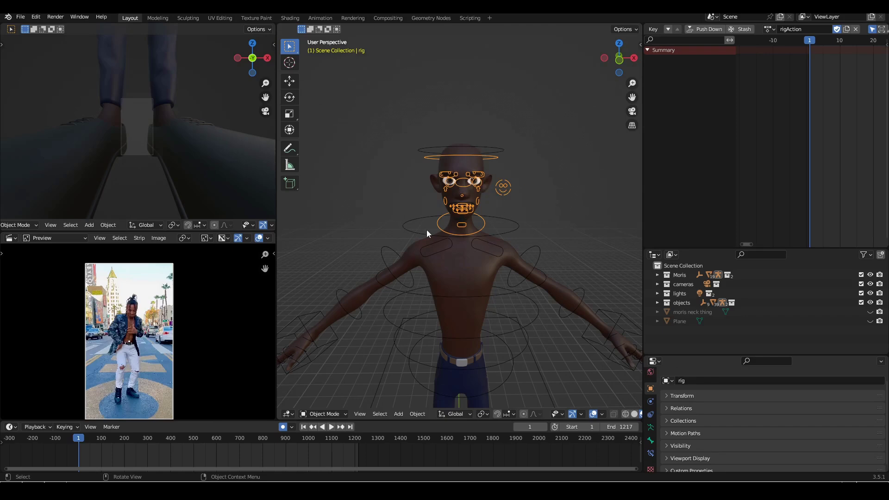
click(464, 163)
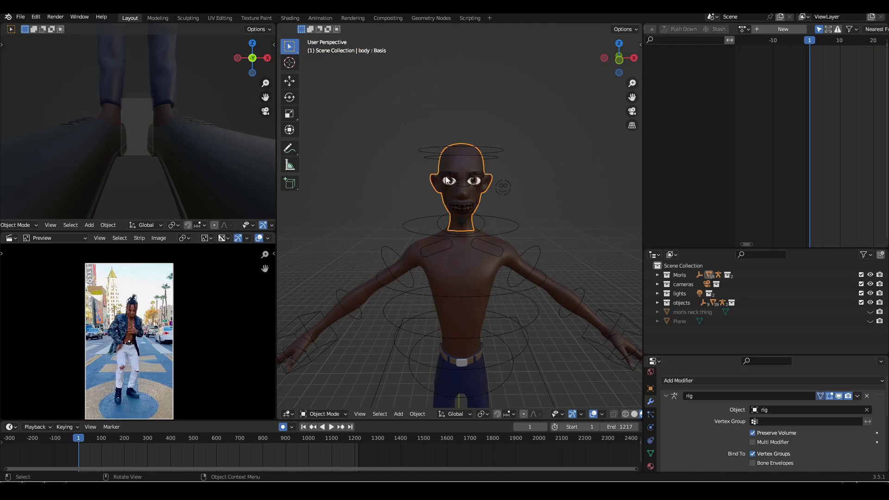
click(471, 280)
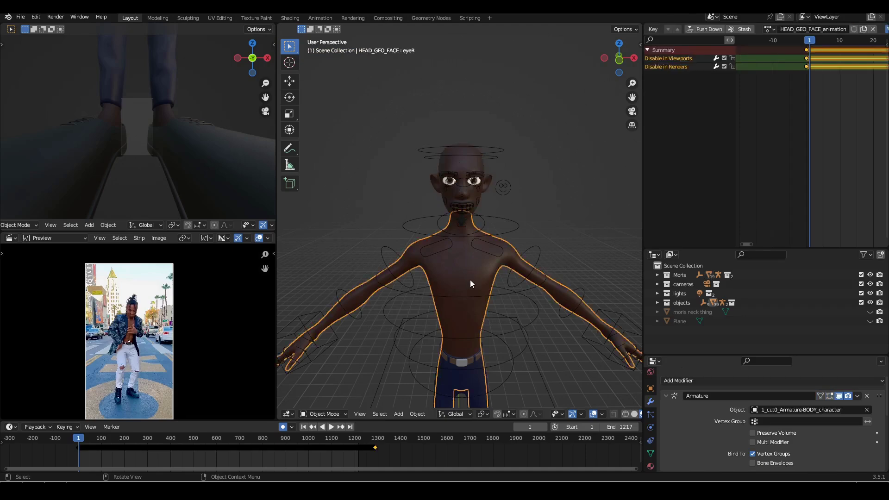
- Reselect the body armature, switch it to Pose Mode and pick the Ctrl_Hips control
click(511, 230)
scroll(490, 265, down, 5)
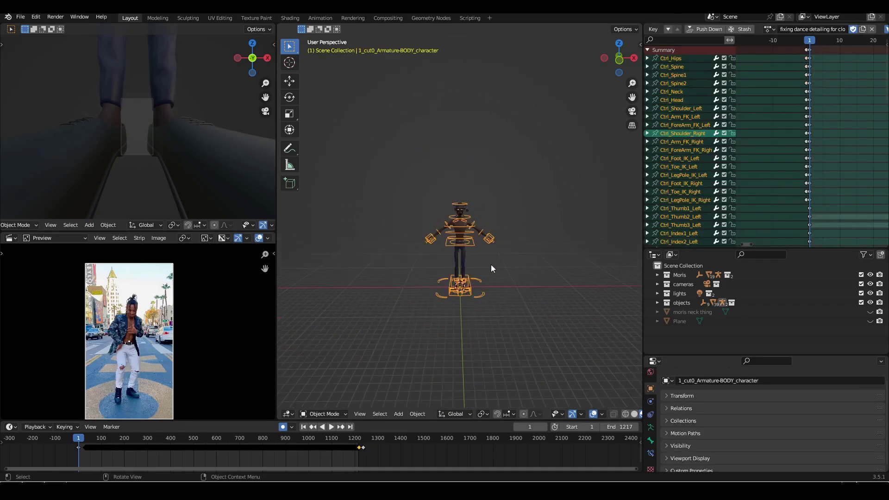
scroll(480, 215, up, 3)
scroll(401, 220, up, 3)
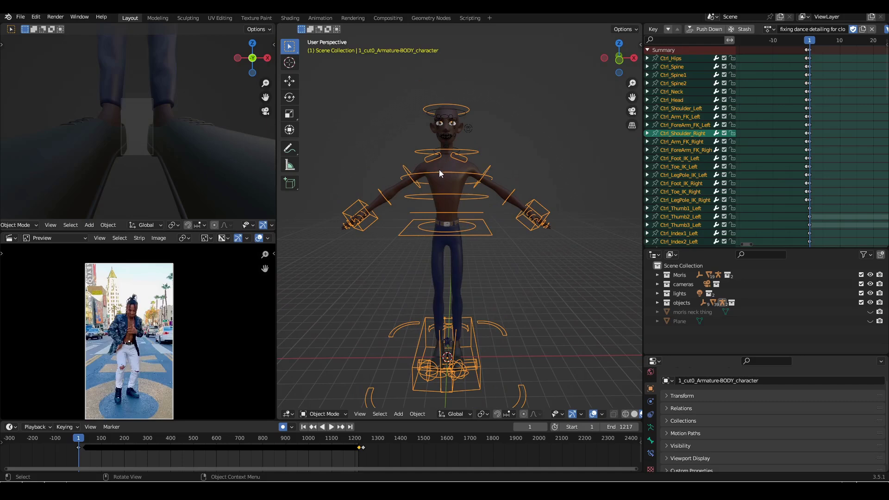
scroll(438, 170, down, 5)
scroll(434, 208, up, 5)
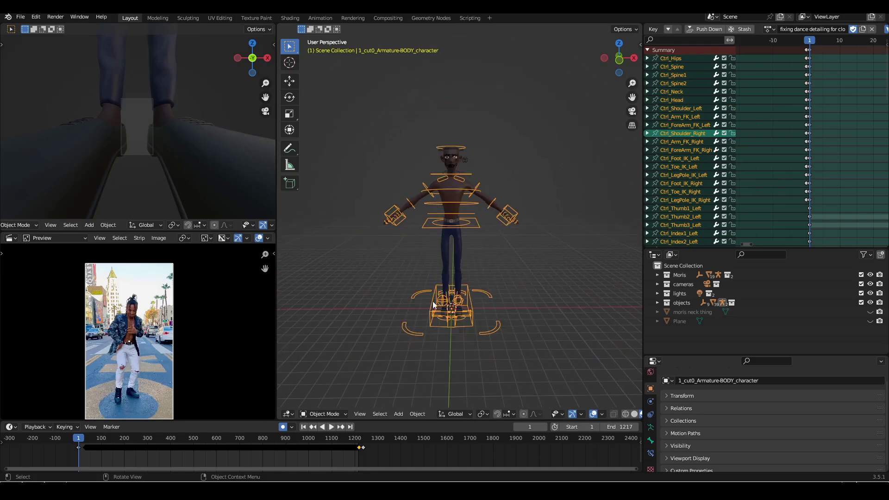
key(ctrl+Tab)
click(479, 228)
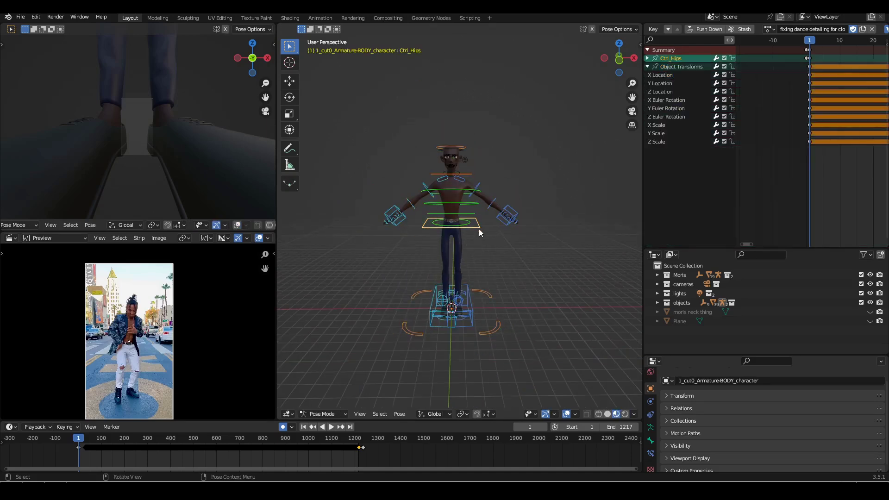
- Play the animation from frame 1 to frame 30 and examine the rigged character against the reference video
key(space)
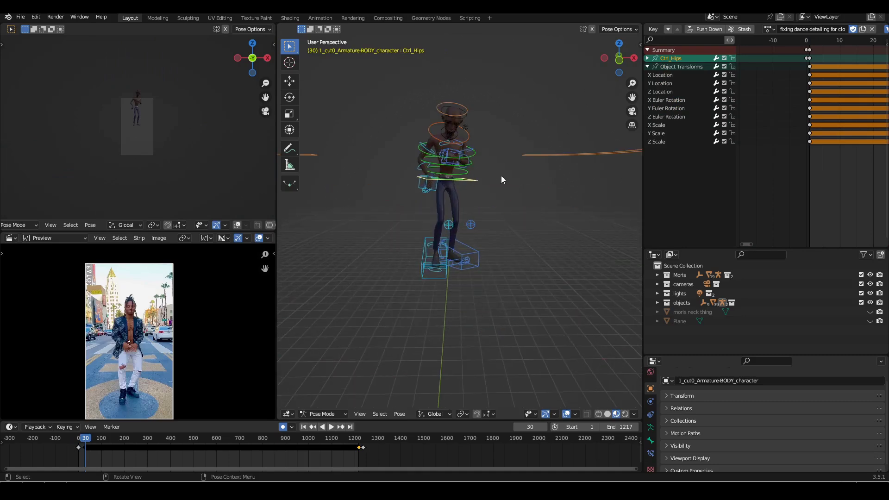
scroll(505, 208, up, 2)
scroll(459, 263, down, 2)
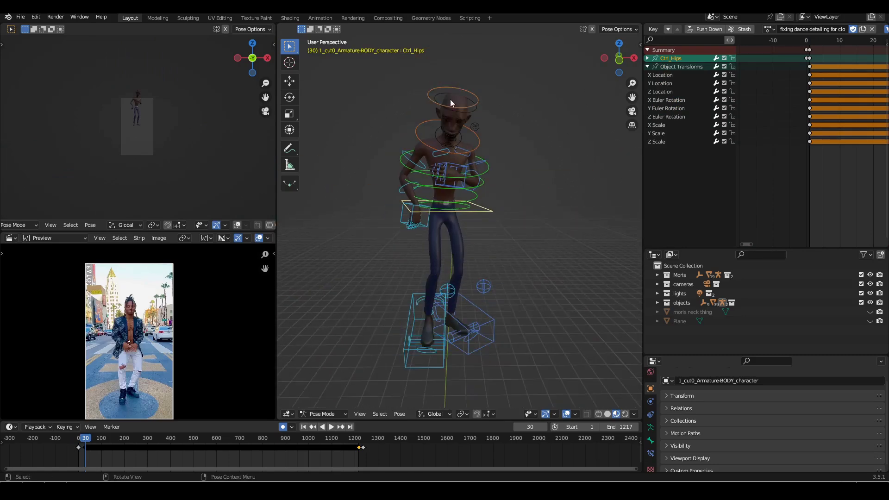
scroll(495, 118, up, 2)
- Advance the animation to frame 221, examine both hands and their finger controls up close, and scrub back to frame 124
key(space)
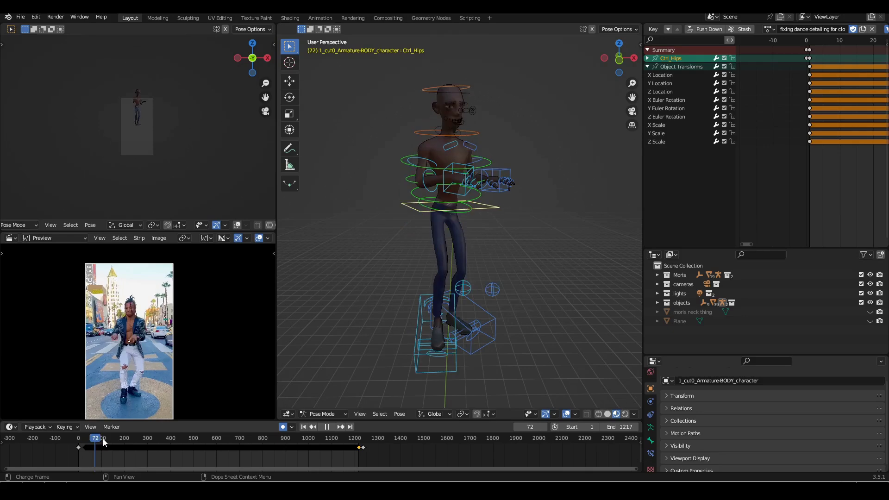
key(space)
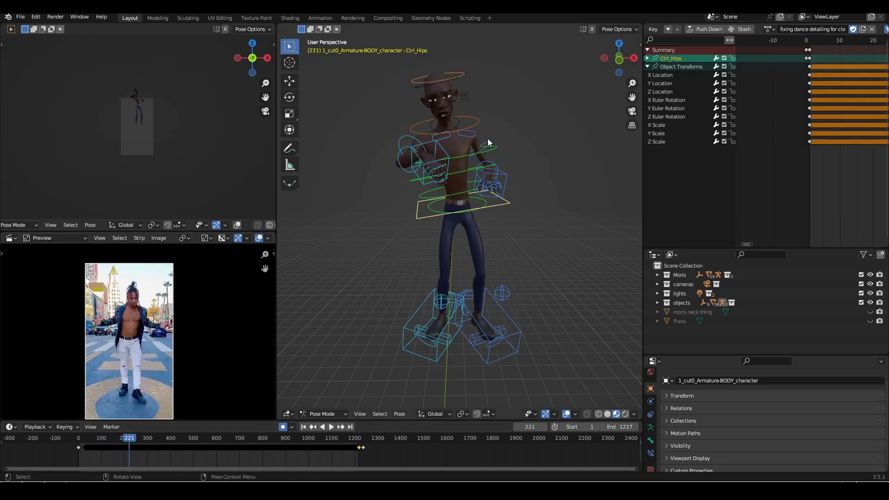
scroll(452, 171, up, 2)
scroll(445, 166, up, 2)
scroll(423, 168, up, 2)
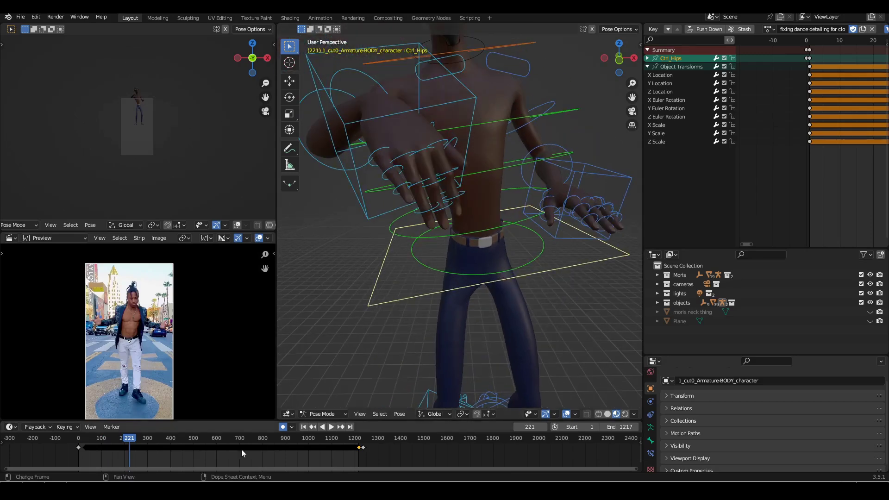
mouse_move(126, 438)
mouse_down()
mouse_move(100, 443)
mouse_move(116, 444)
mouse_up()
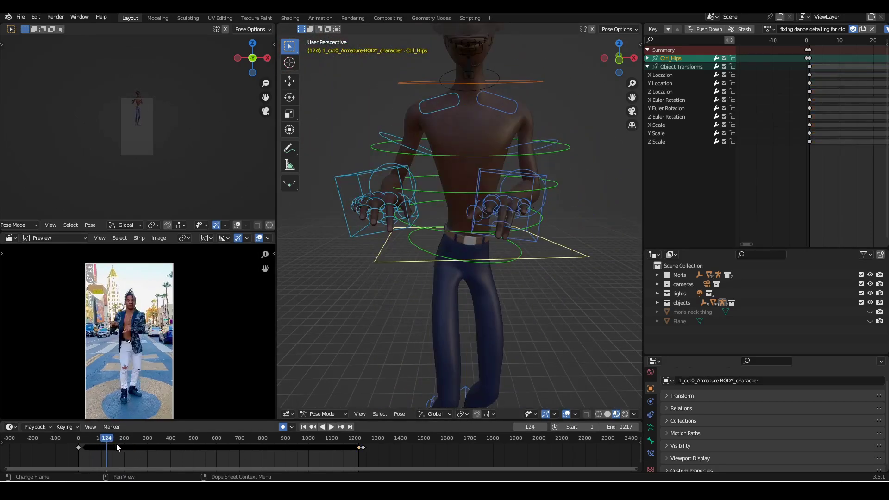
- Play the dance from about frame 124 to frame 275 and examine the whole rigged character against the reference video
click(109, 443)
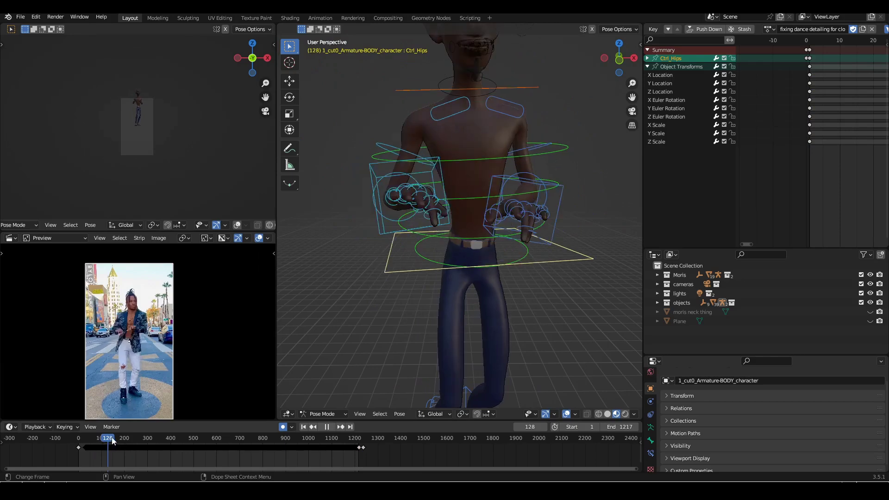
key(space)
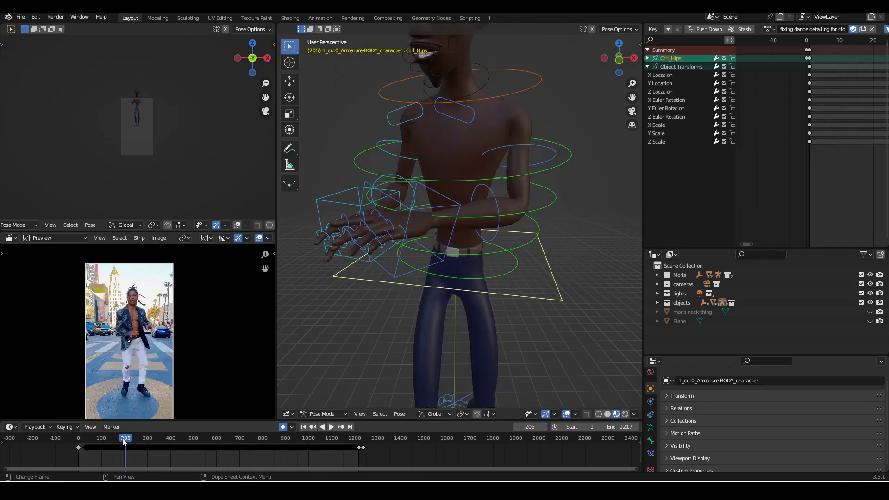
key(space)
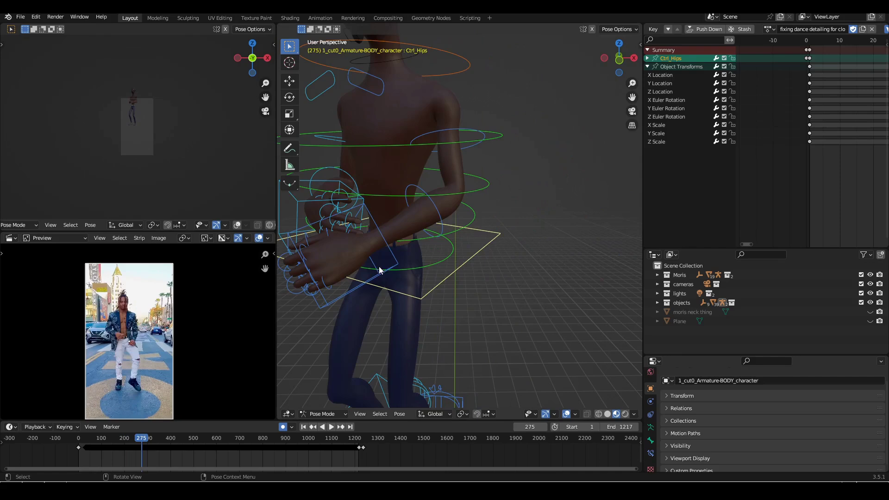
scroll(399, 280, down, 2)
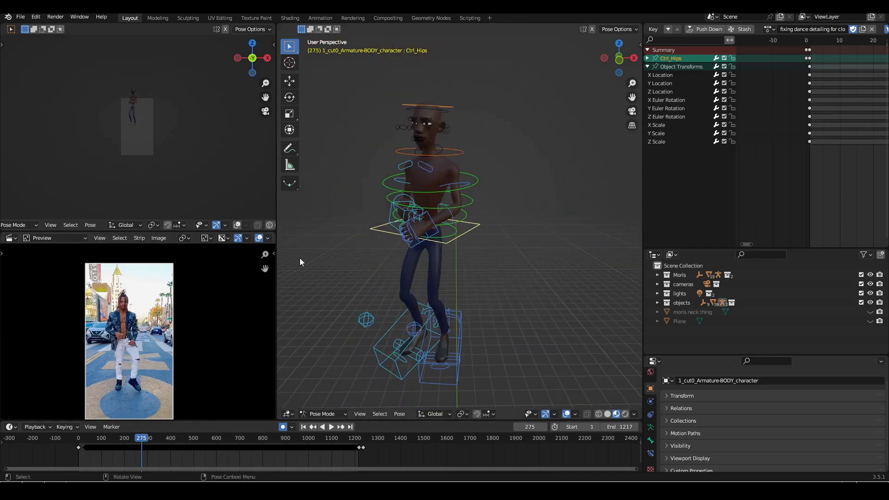
- Advance the animation to frame 406 and compare the character's crouching leg pose with the reference dancer
key(space)
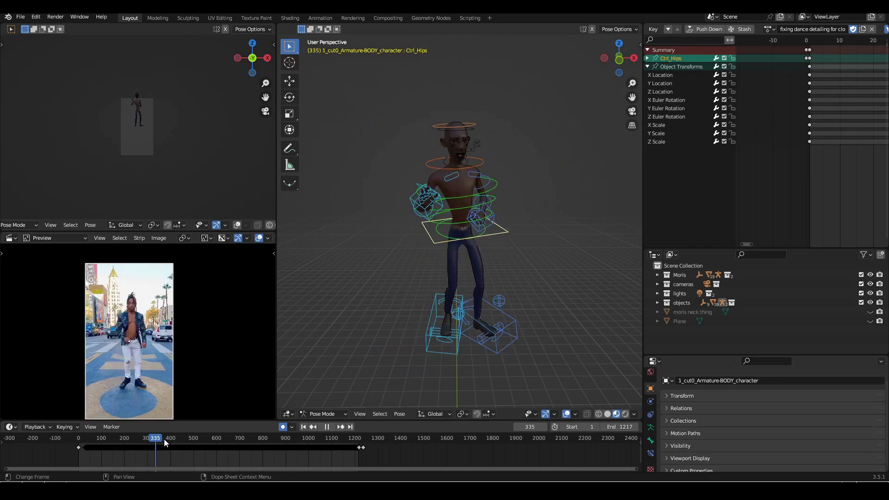
key(space)
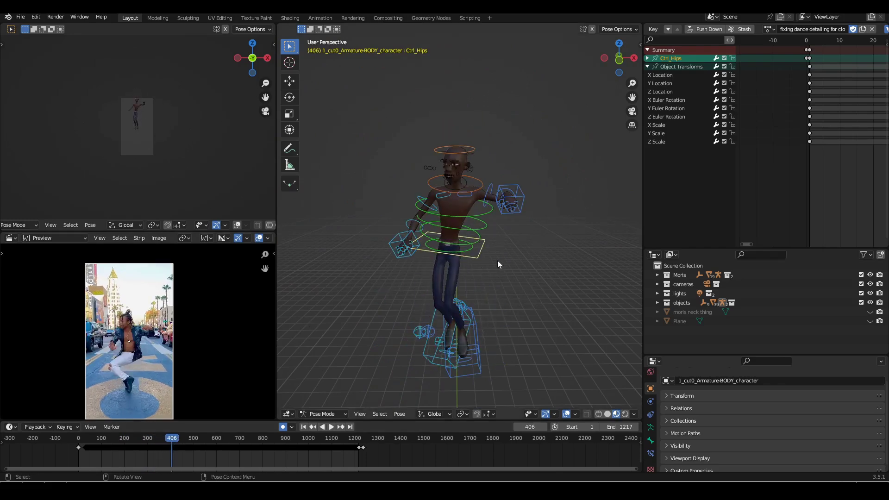
scroll(500, 273, down, 3)
scroll(493, 227, up, 5)
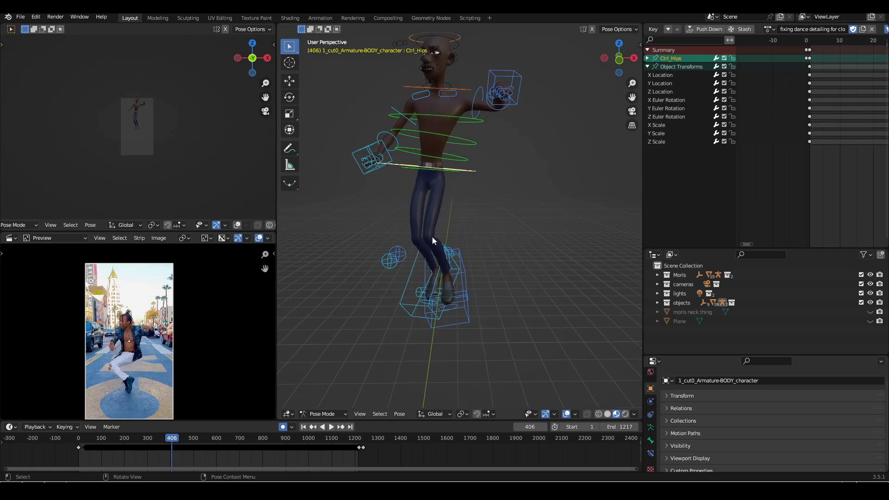
middle_drag(432, 299, 467, 286)
- Advance the animation to frame 468 and examine the character's bent legs and feet up close
key(space)
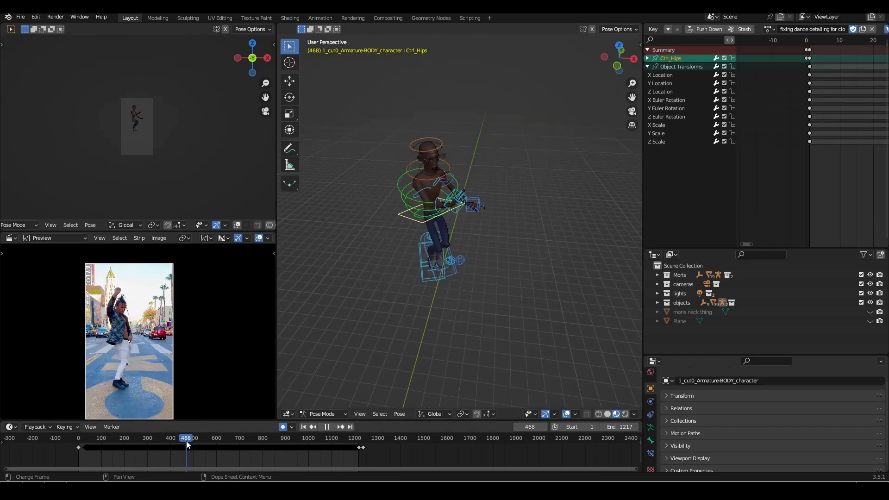
key(space)
scroll(483, 262, up, 5)
middle_drag(463, 275, 413, 286)
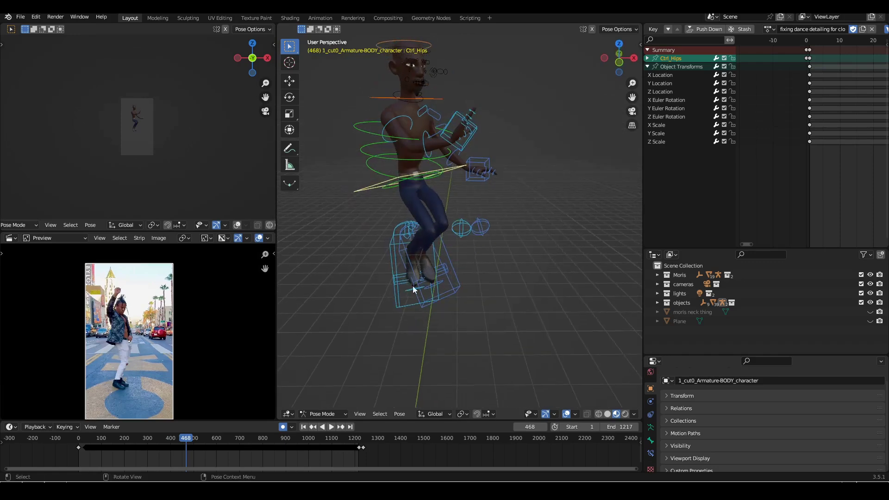
scroll(434, 272, up, 4)
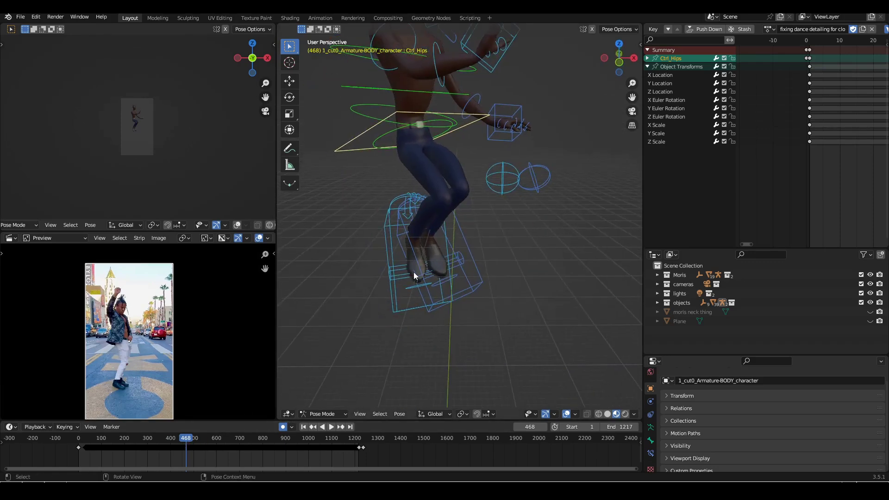
- Replay the dance from about frame 444, stop at frame 583 and examine the raised-arm pose from head to feet
click(182, 444)
key(space)
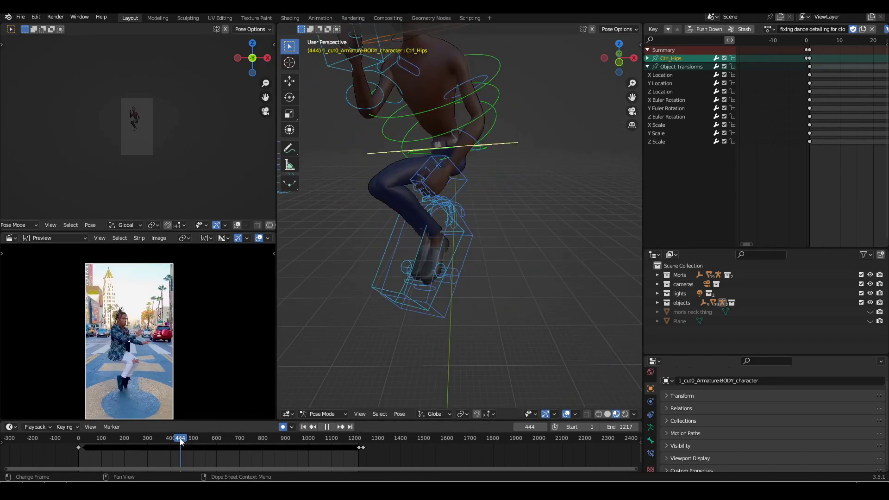
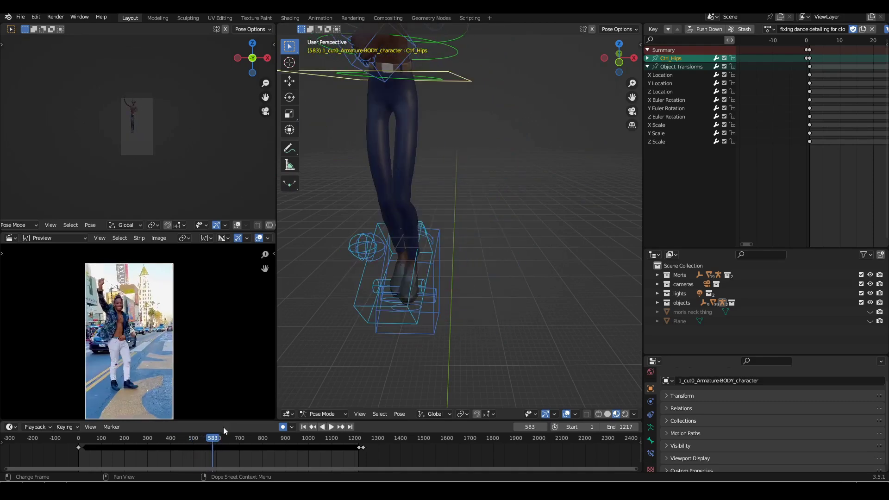
key(space)
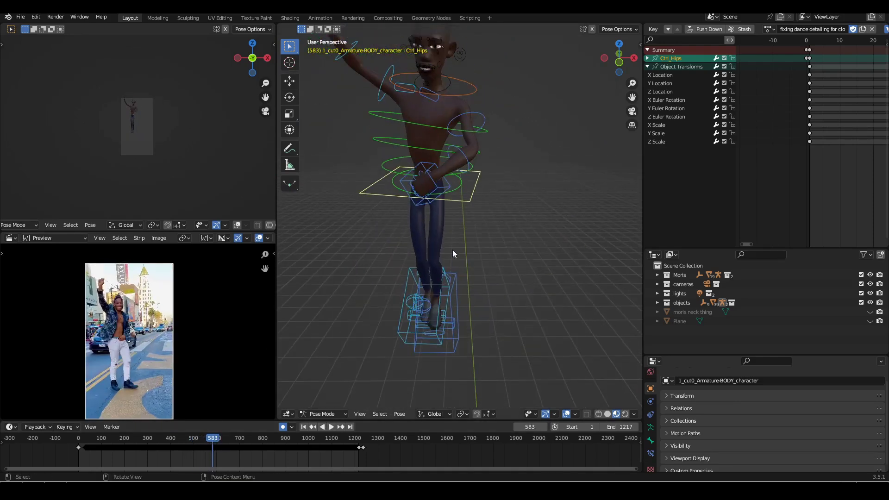
scroll(452, 249, down, 4)
scroll(454, 249, up, 3)
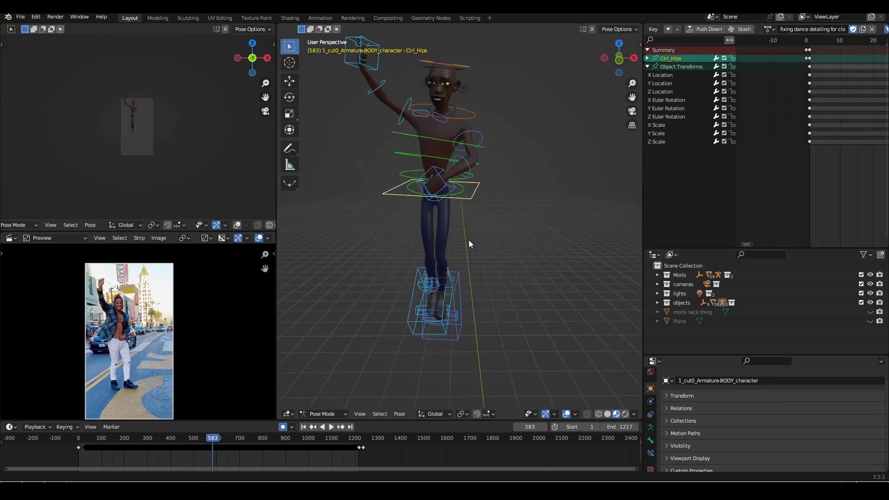
middle_drag(469, 228, 479, 164)
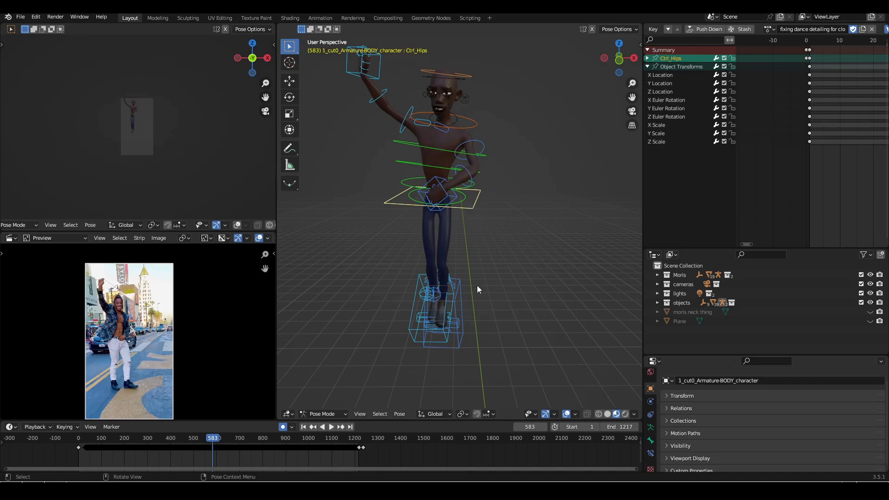
- Advance the animation to frame 766 and compare the character's mid-air split pose with the reference footage
key(space)
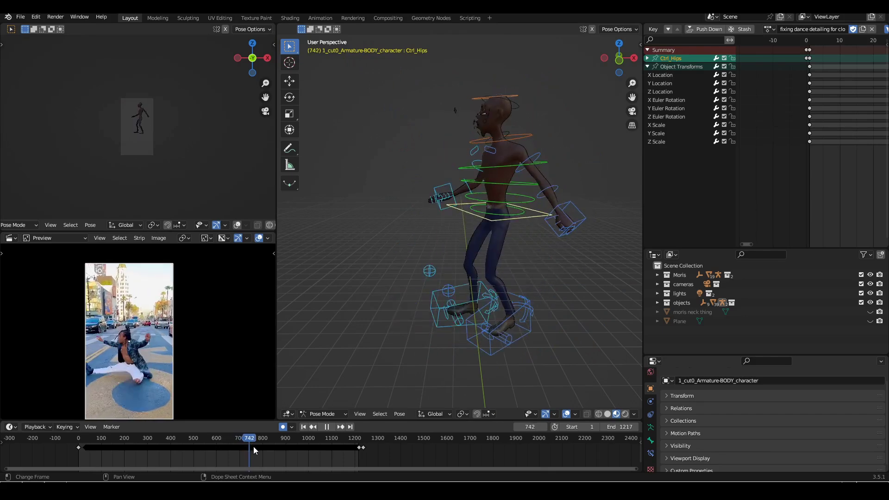
key(space)
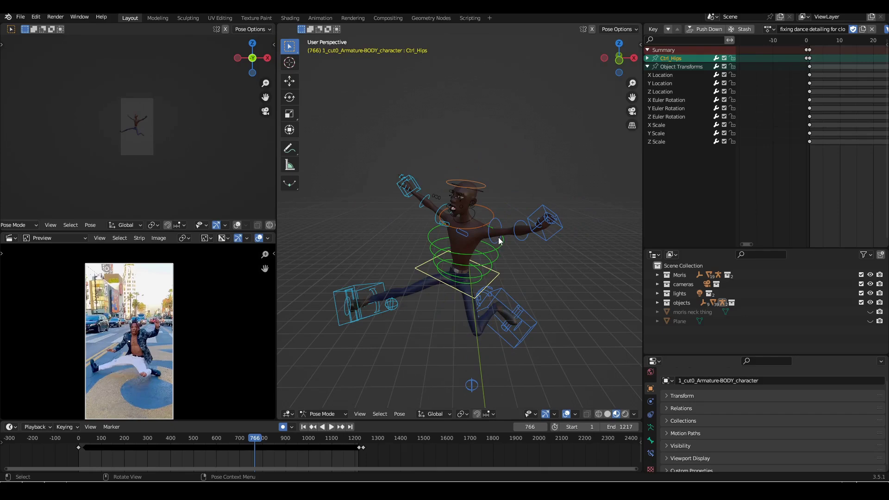
scroll(502, 232, up, 1)
shift+middle_drag(501, 256, 500, 199)
scroll(495, 209, down, 2)
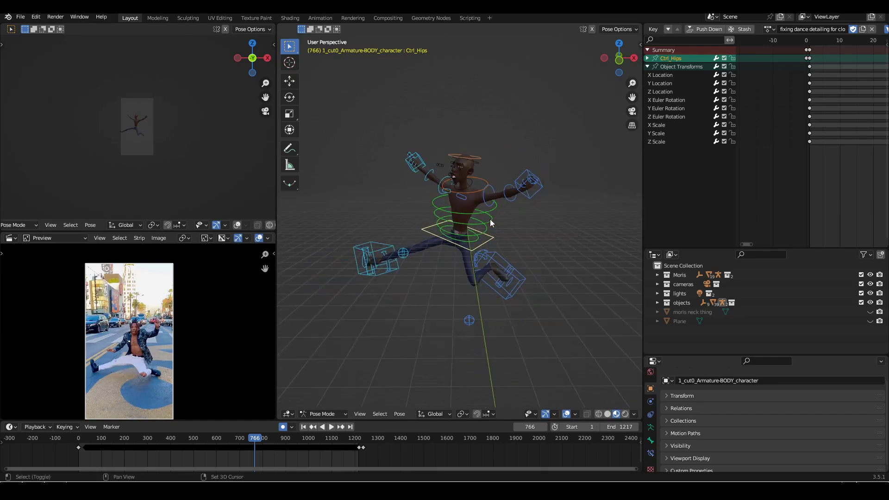
scroll(490, 236, up, 2)
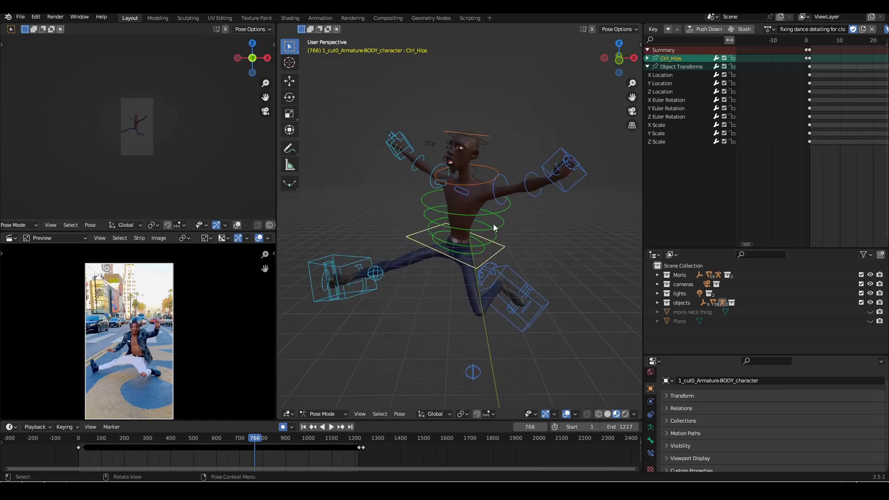
- Advance the animation to frame 1078 and examine the character's wide-legged standing pose
key(space)
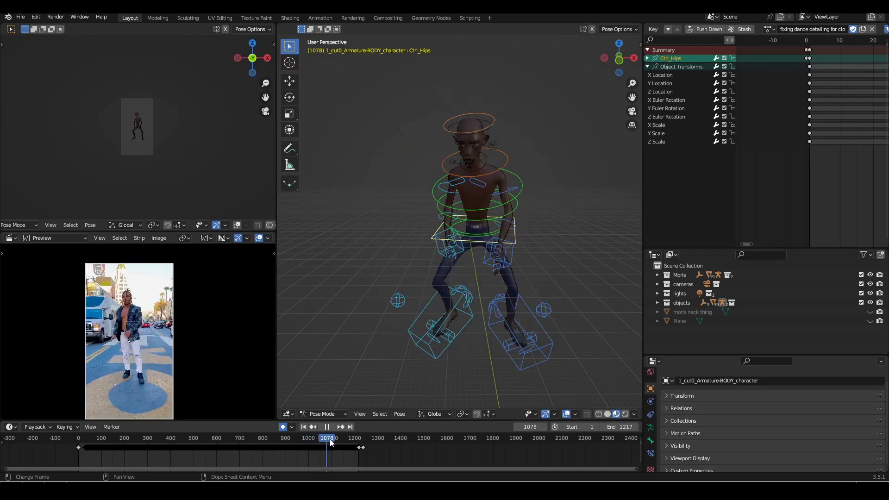
key(space)
middle_drag(476, 223, 506, 275)
scroll(509, 259, up, 3)
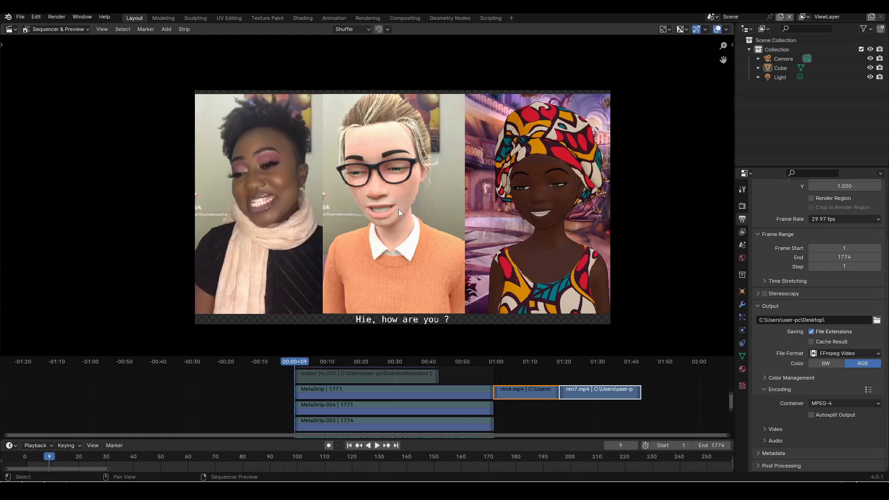
- Examine the side-by-side preview of the real performer, the avatar with glasses and the headwrapped character at frame 9
scroll(383, 204, up, 1)
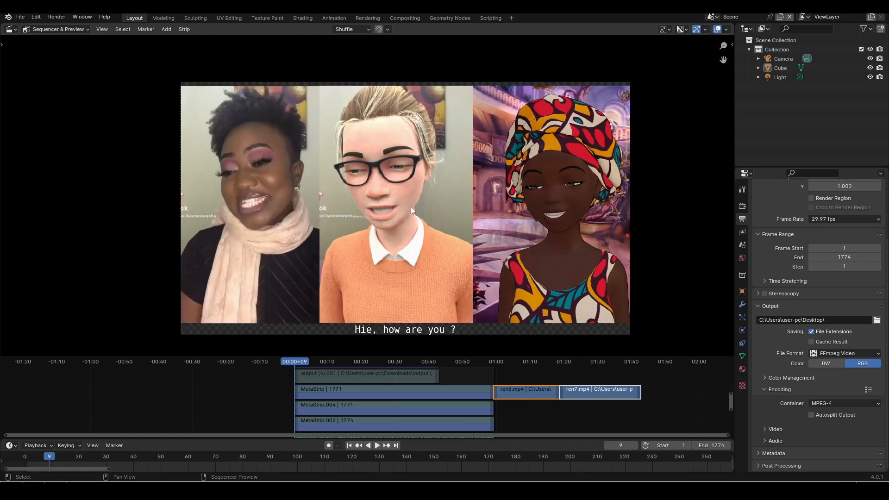
shift+scroll(427, 200, down, 1)
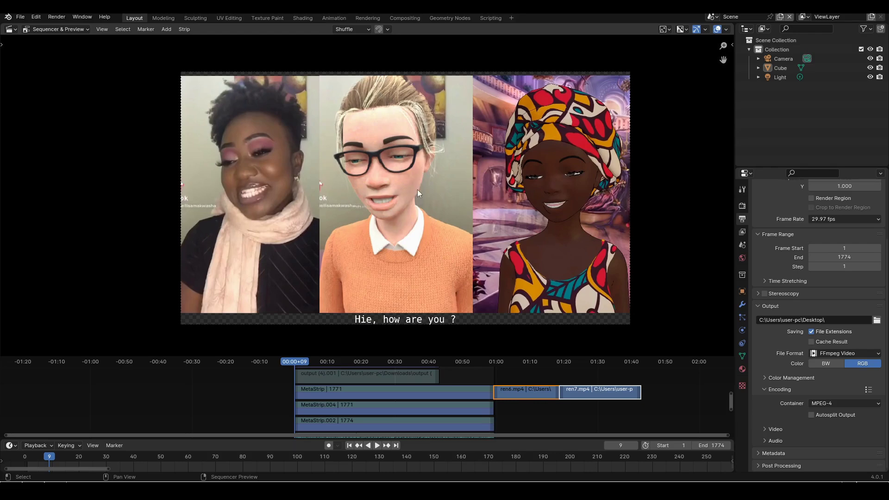
scroll(418, 191, up, 1)
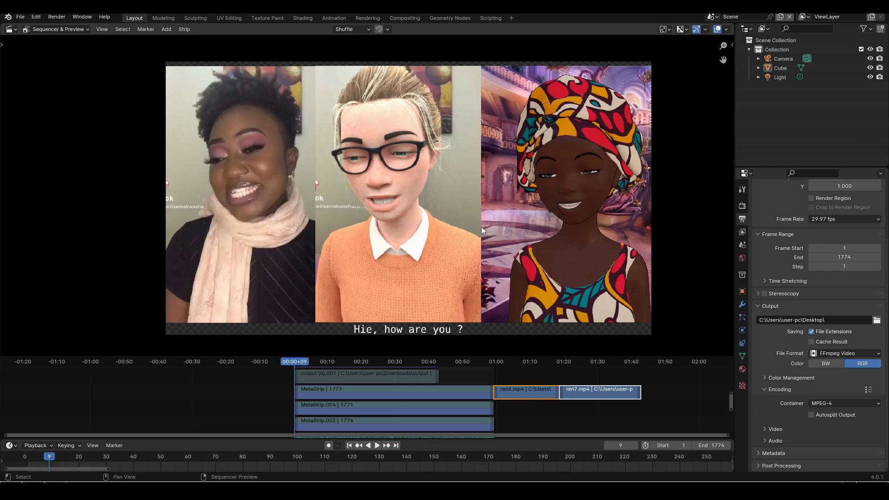
scroll(416, 154, up, 1)
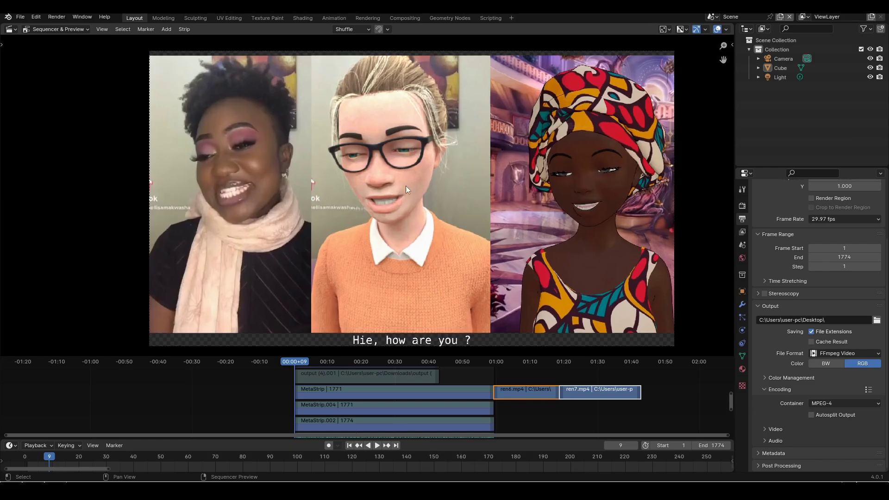
scroll(418, 171, down, 1)
scroll(388, 153, up, 1)
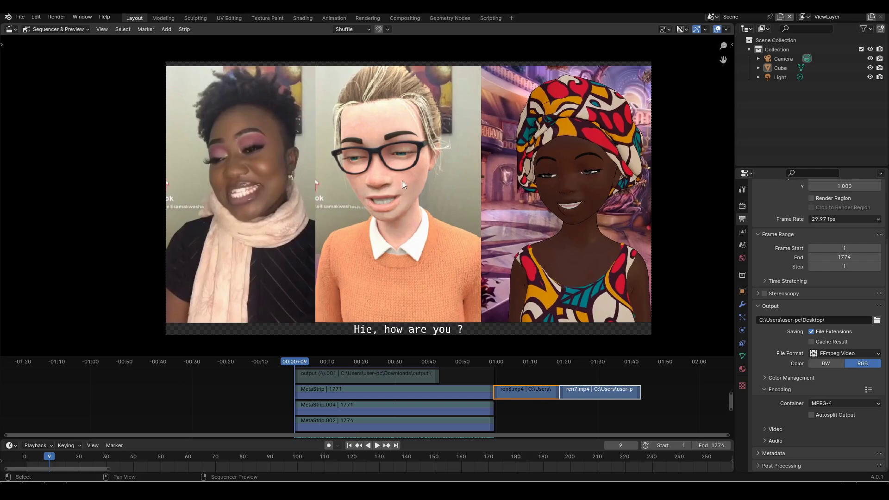
scroll(393, 176, down, 2)
scroll(394, 175, up, 2)
scroll(352, 209, down, 2)
scroll(398, 390, down, 1)
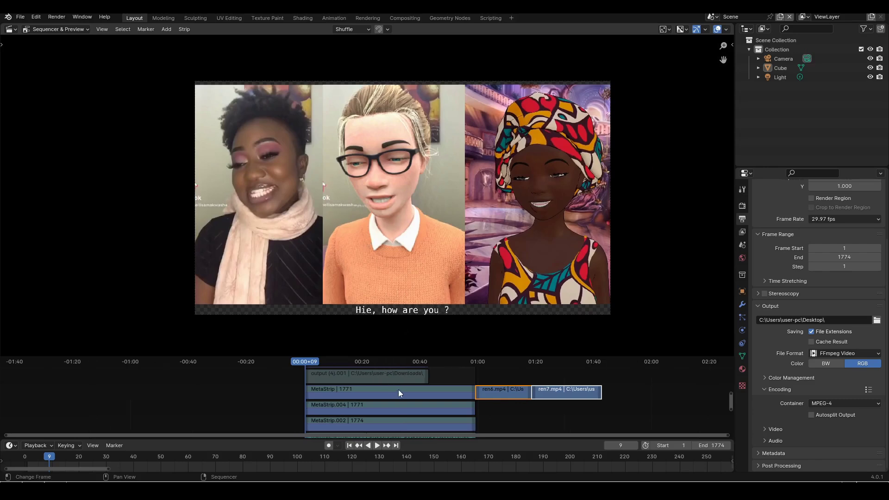
- Mute the source movie strip directly below MetaStrip.002 in the sequencer
middle_drag(398, 390, 409, 422)
click(388, 390)
key(h)
shift+scroll(347, 395, up, 1)
scroll(347, 395, up, 1)
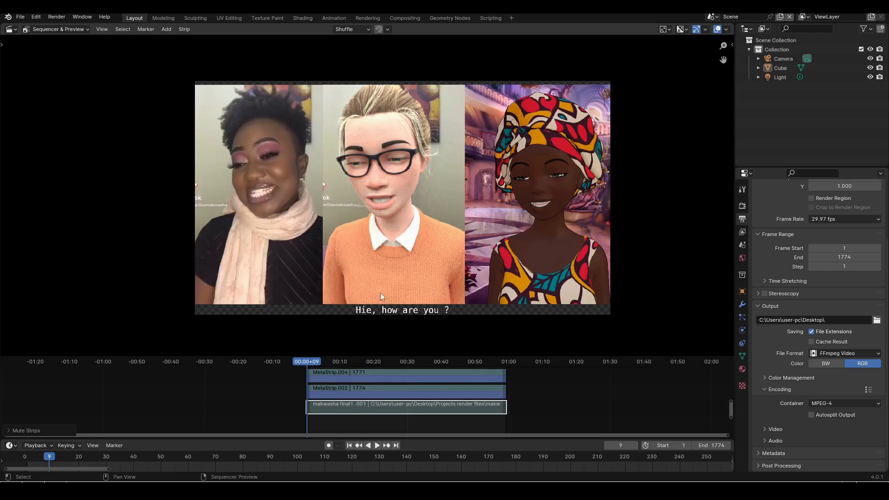